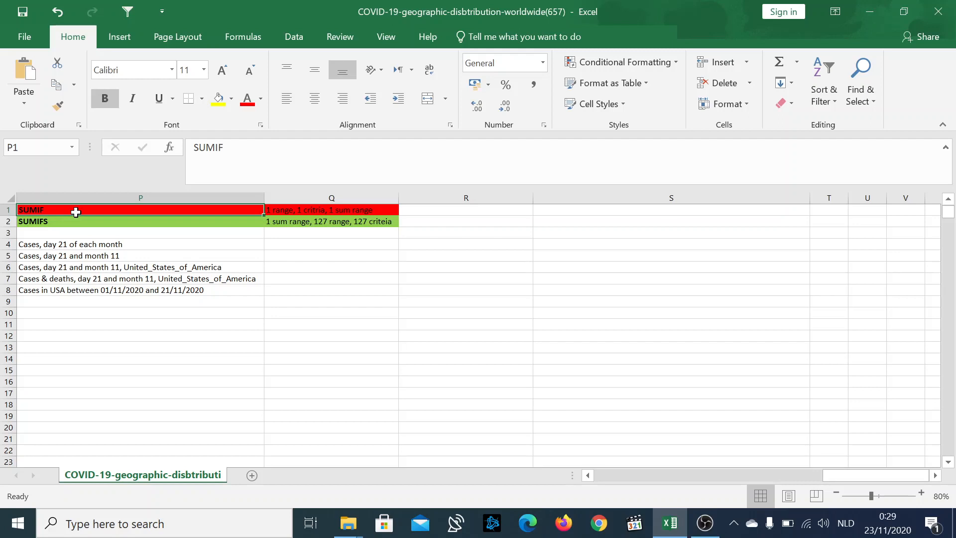
Review the SUMIF and SUMIFS argument notes in P1:Q2
key("Down")
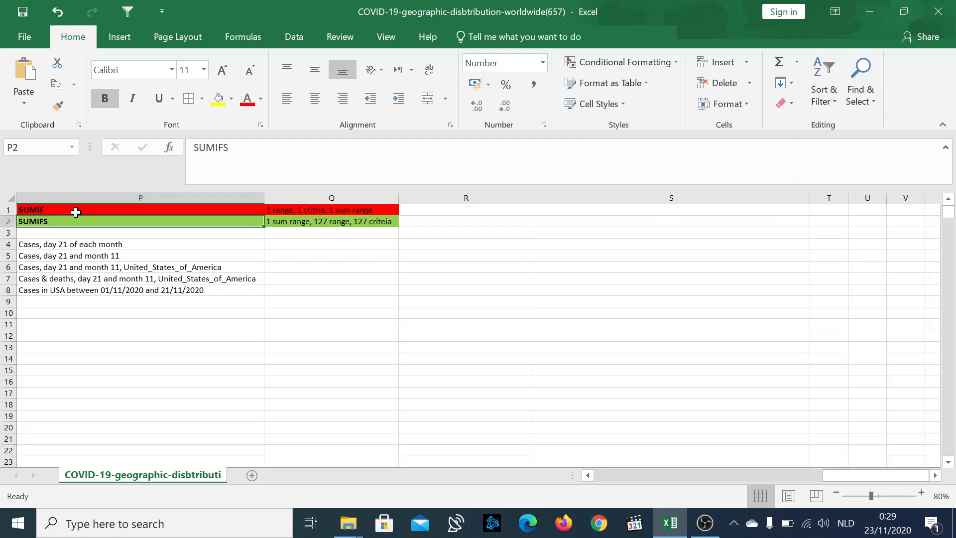
key("shift+Right")
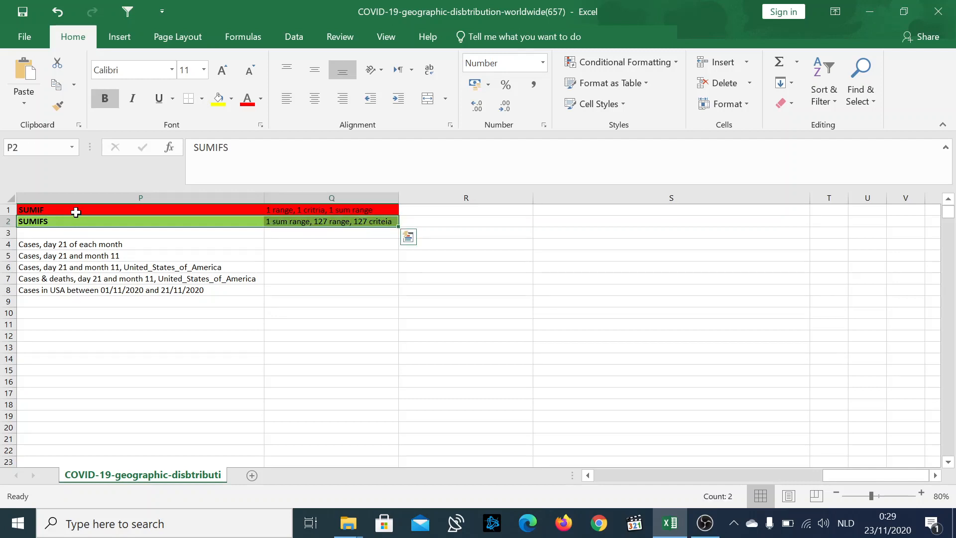
key("Left")
key("Right")
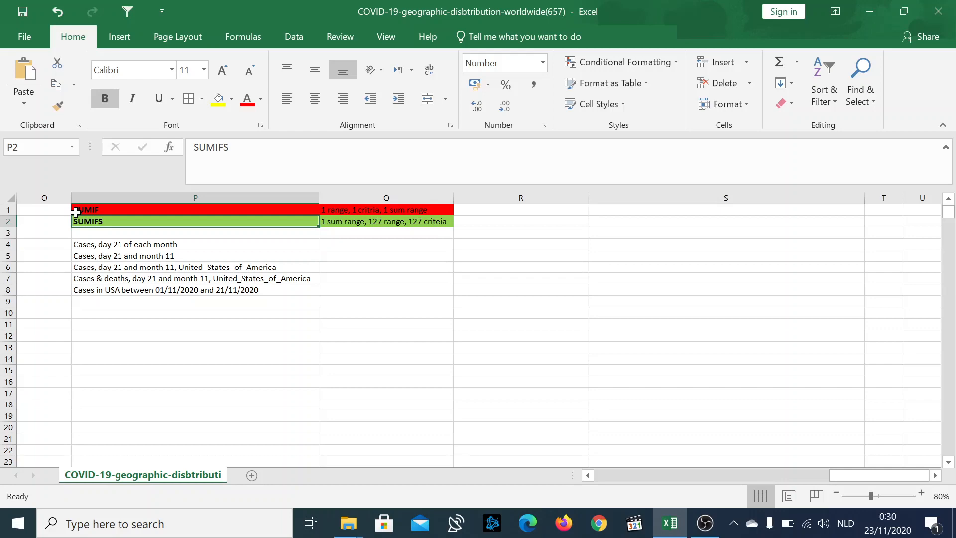
Examine the dataset's column headers in row 1, from dateRep through continentExp
scroll(196, 266, "left", 5)
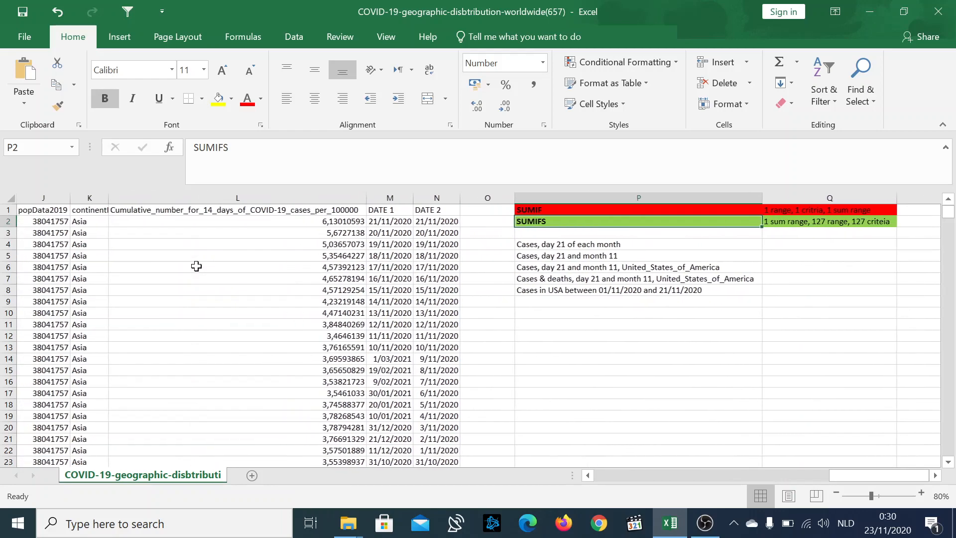
scroll(196, 267, "left", 9)
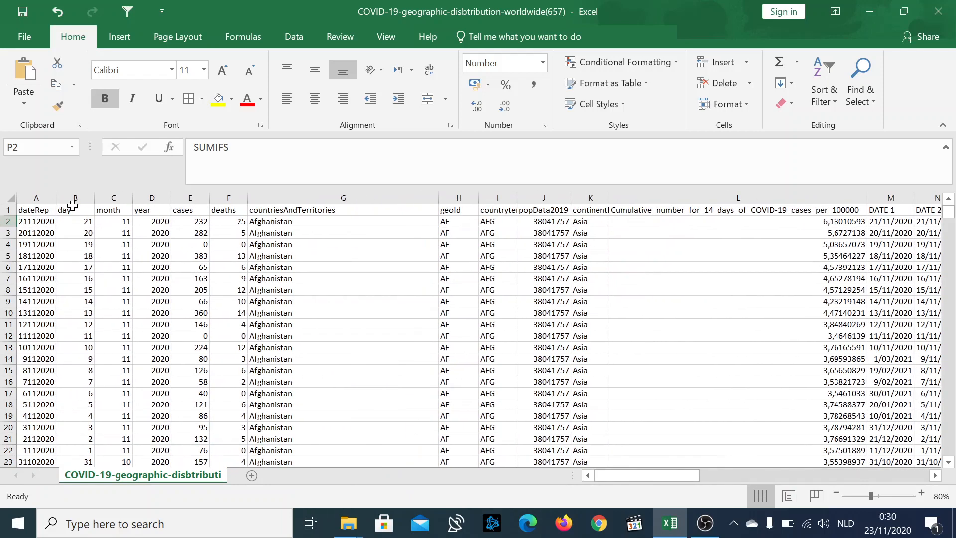
left_click(51, 208)
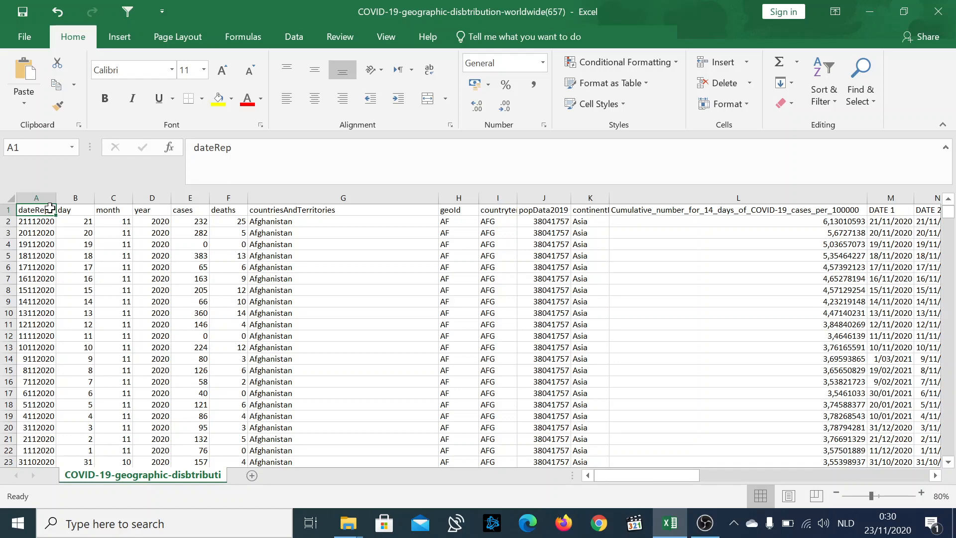
key("Right")
key("Right")
key("Right")
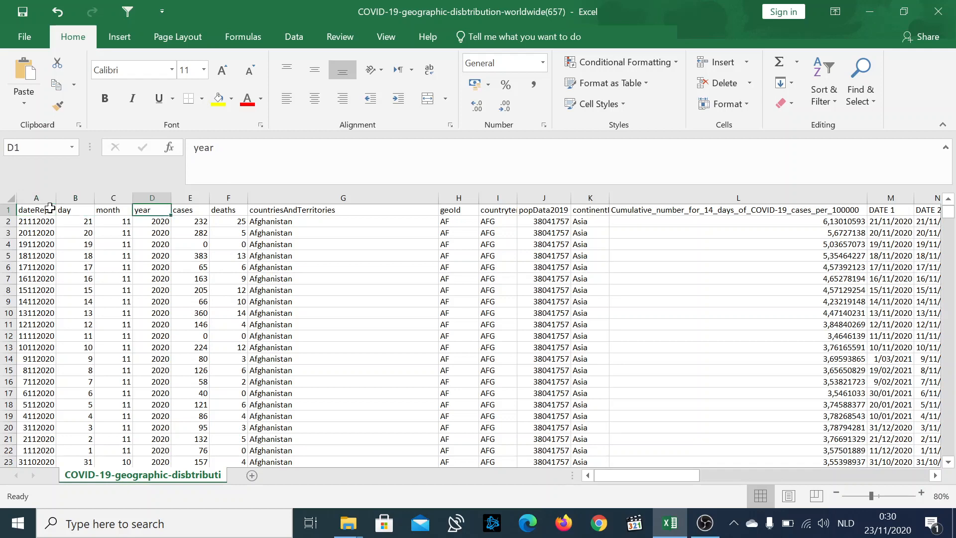
key("Right")
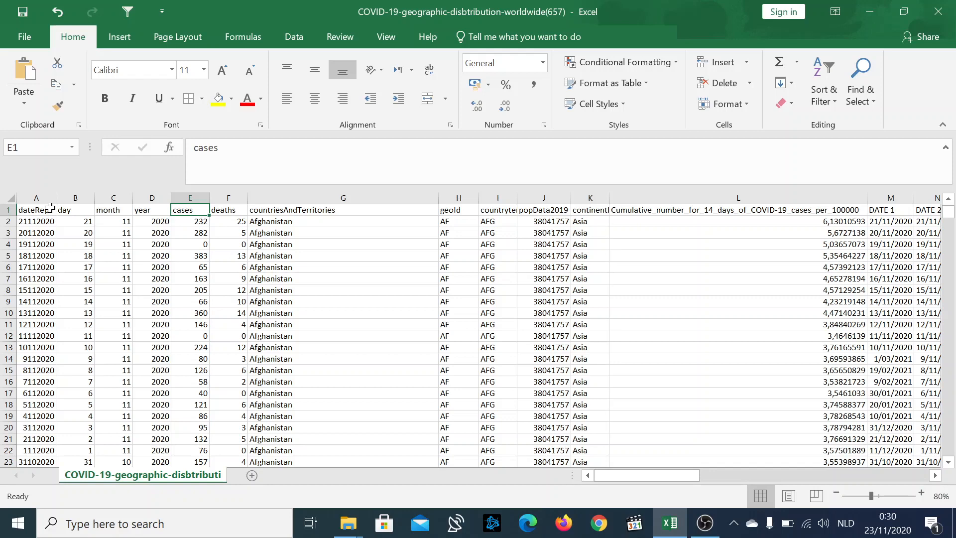
key("Right")
key("Right")
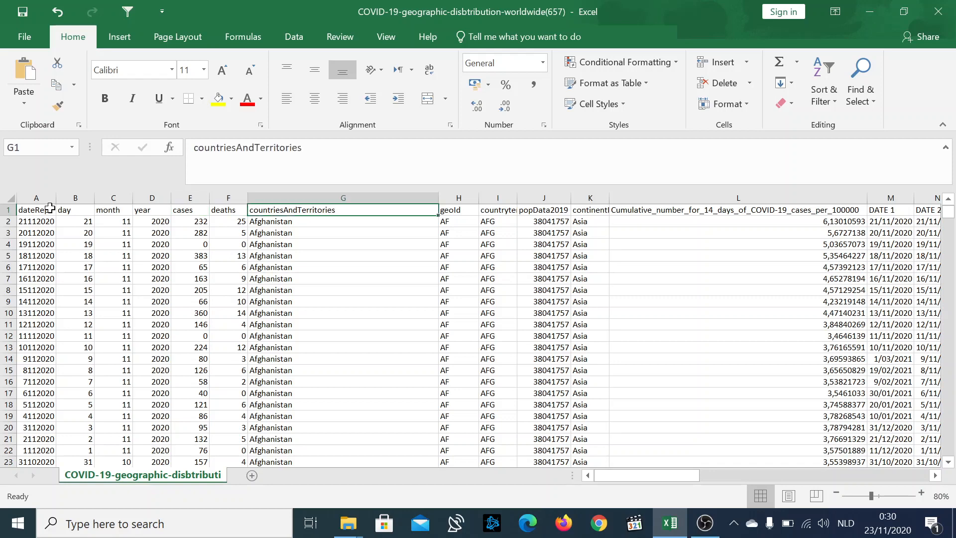
key("Right")
key("Right")
key("Right")
key("Right")
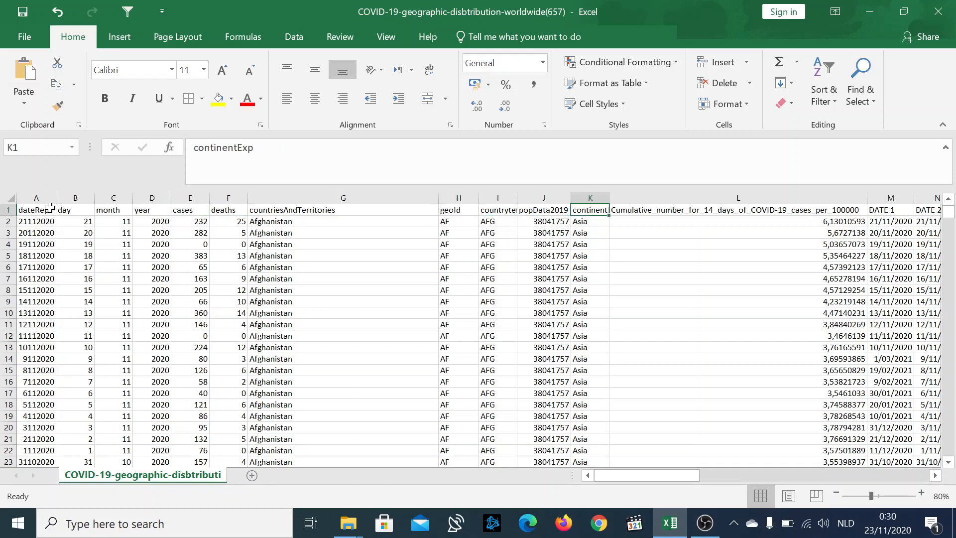
key("Left")
key("Left")
key("Left")
key("Home")
key("Right")
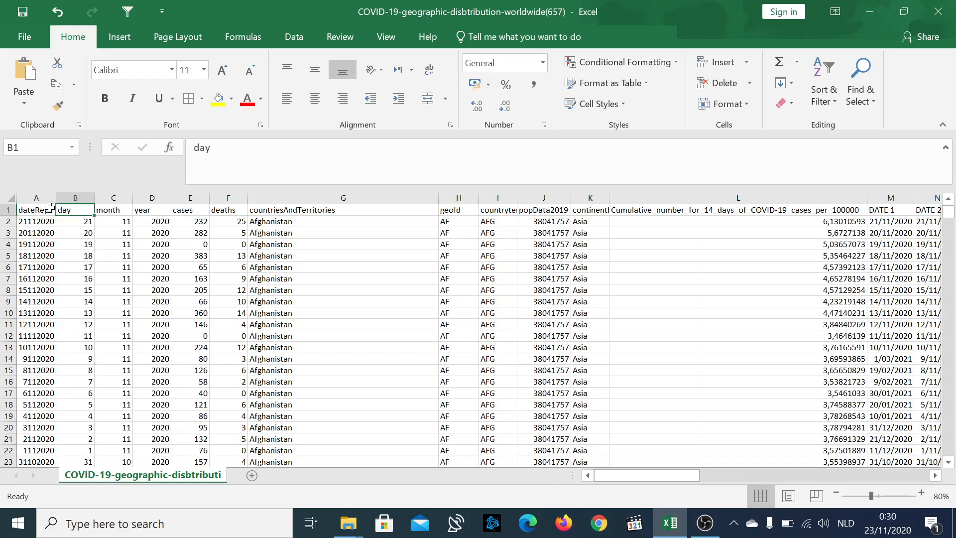
key("Right")
key("Right")
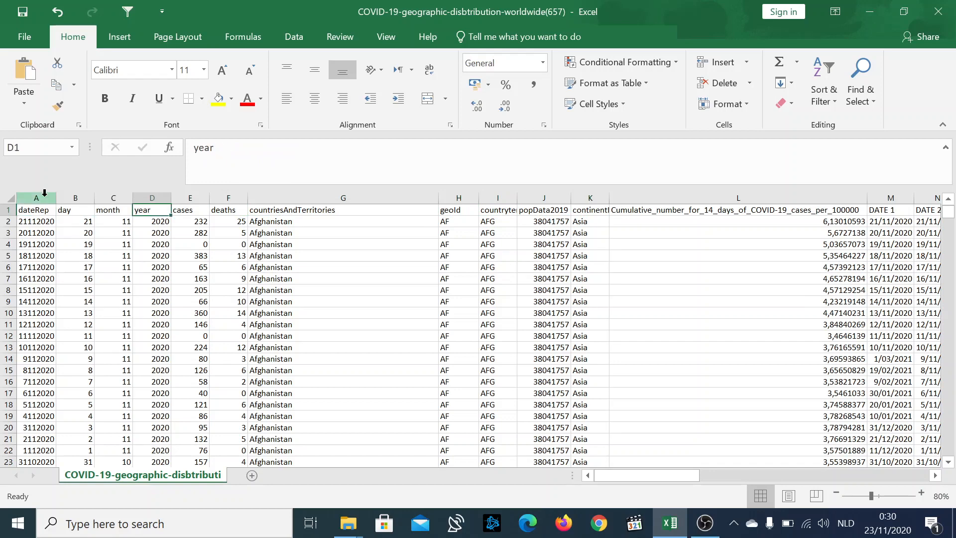
Compare the dateRep values in column A with the DATE 1 and DATE 2 columns, and return to the task list in column P
left_click(43, 195)
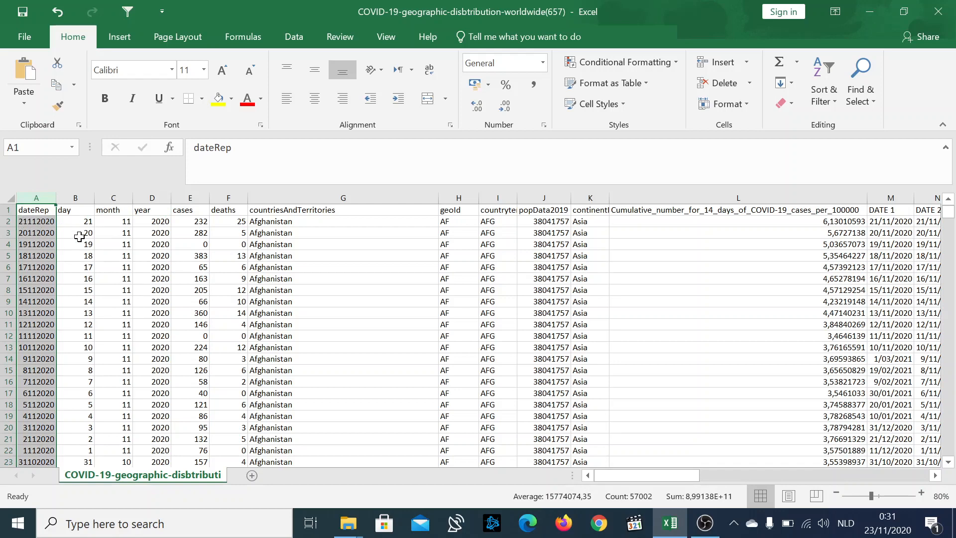
scroll(83, 239, "right", 1)
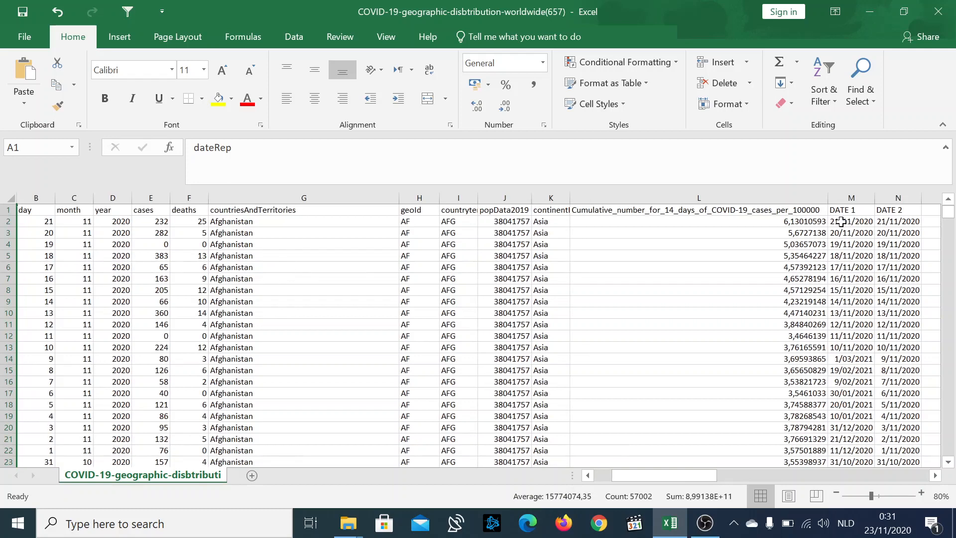
left_click(860, 211)
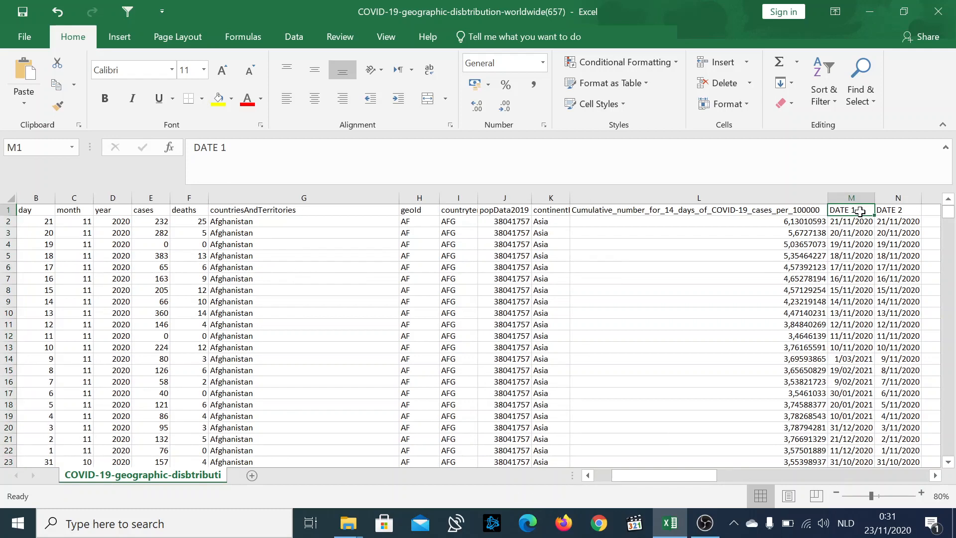
key("shift+Right")
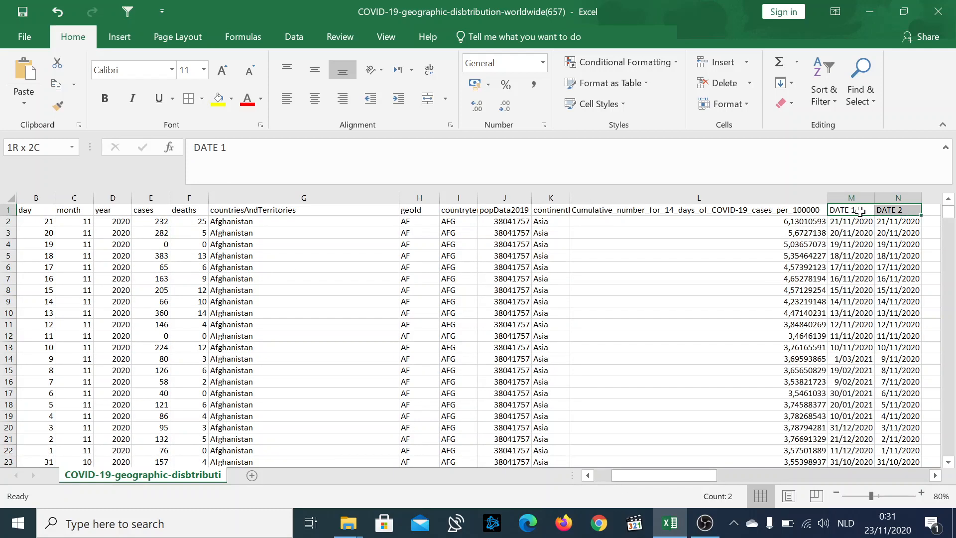
key("Down")
key("Up")
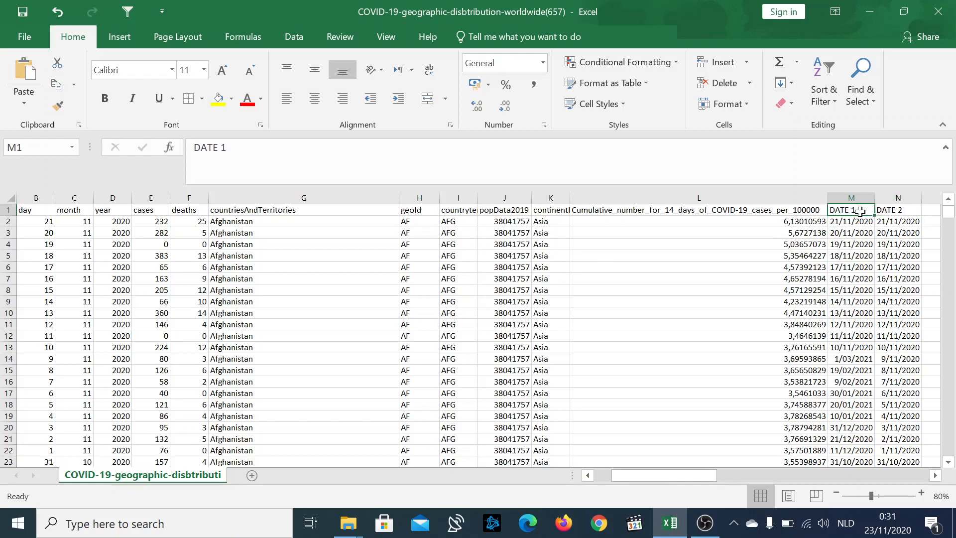
key("shift+Right")
key("Down")
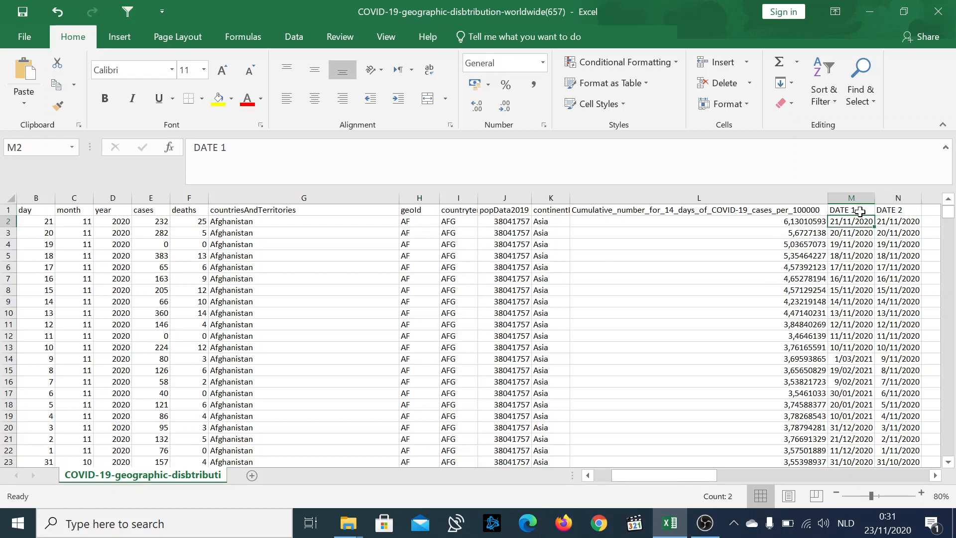
key("Up")
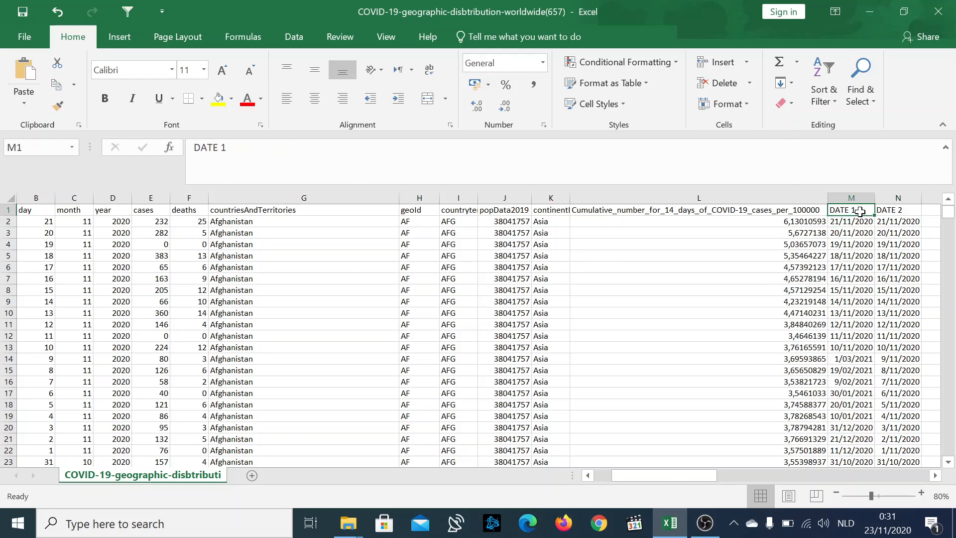
key("Left")
key("Right")
key("Right")
key("Right")
key("Right")
key("Right")
key("Right")
key("Right")
key("Right")
key("Right")
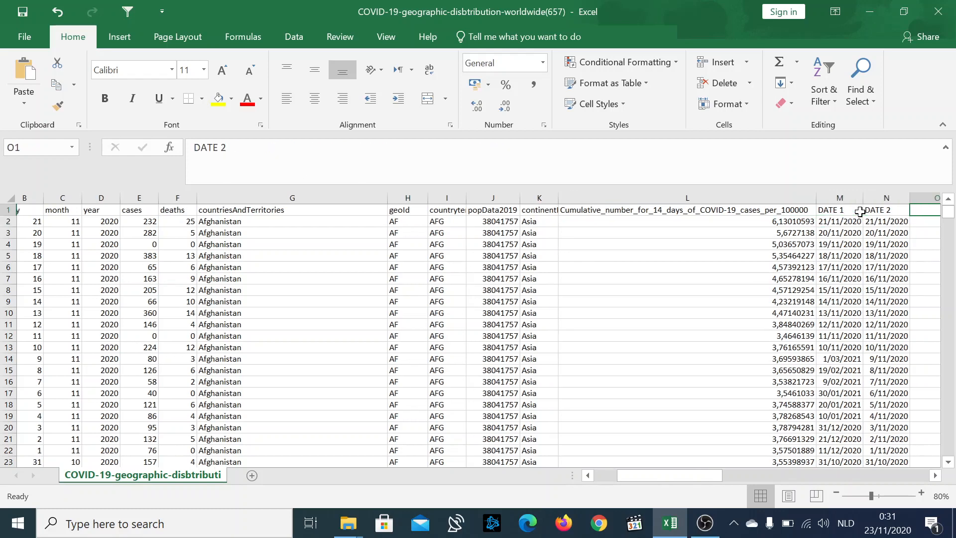
key("Left")
key("Left")
key("Left")
key("Left")
key("Left")
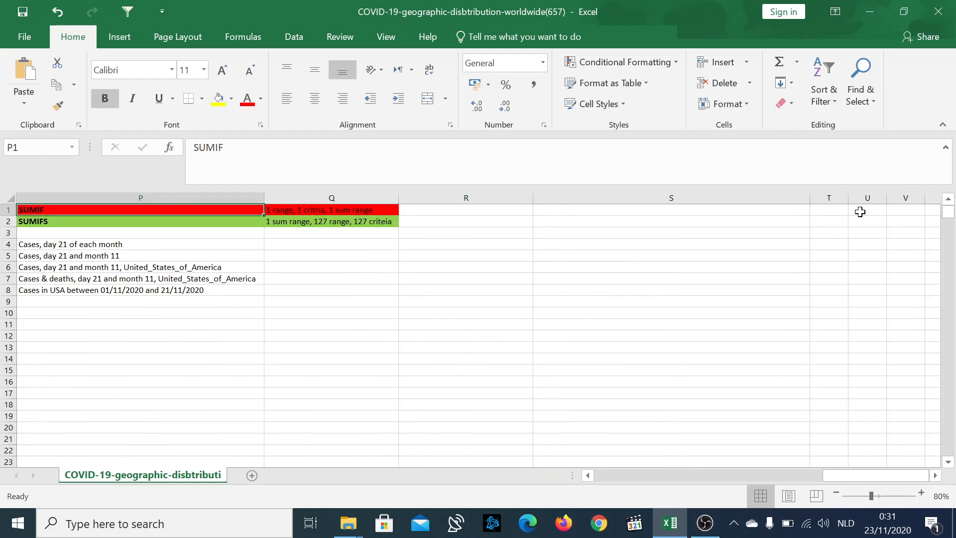
Start a SUMIFS formula in Q4 for the cases on day 21 of each month, with the cases column E:E as sum range
key("Down")
key("Down")
key("Down")
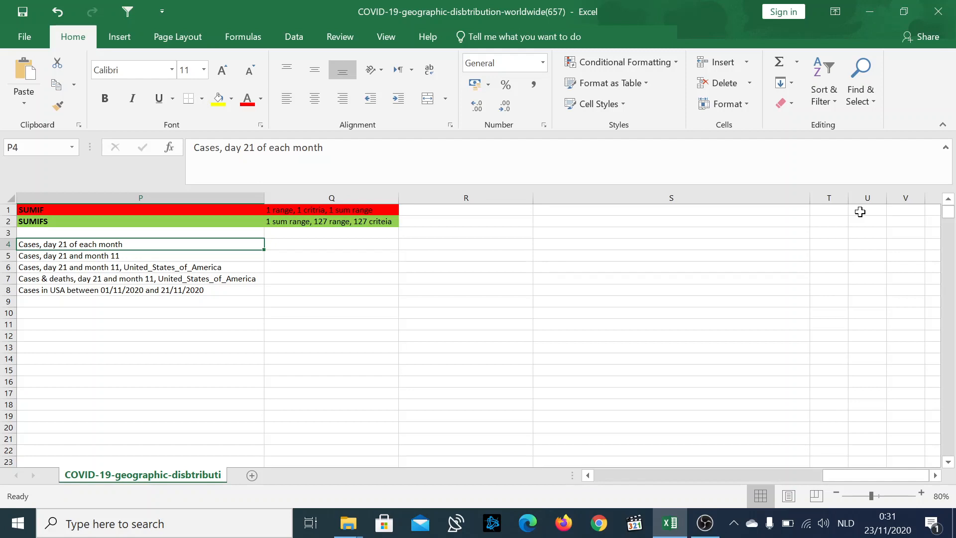
key("Right")
key("Left")
left_click(333, 243)
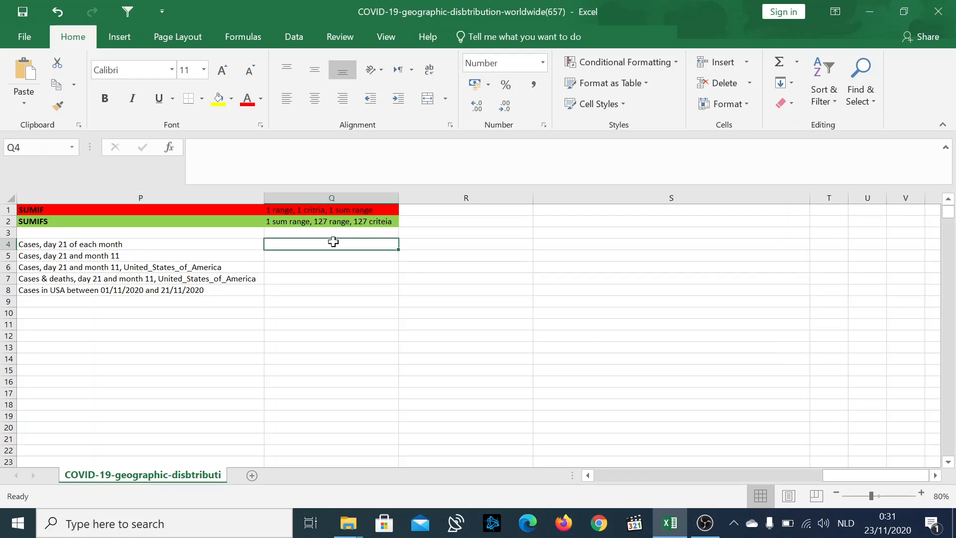
type("=sumi")
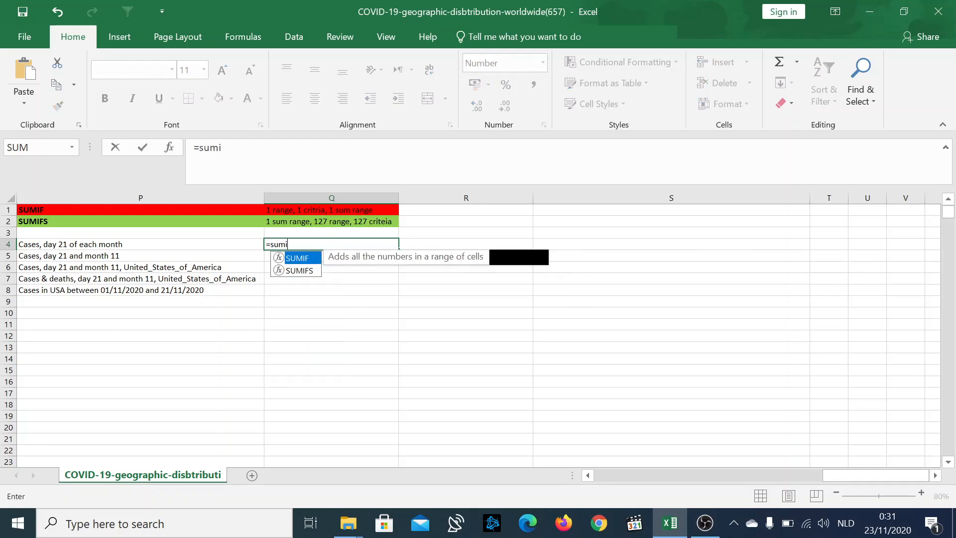
type("fs(")
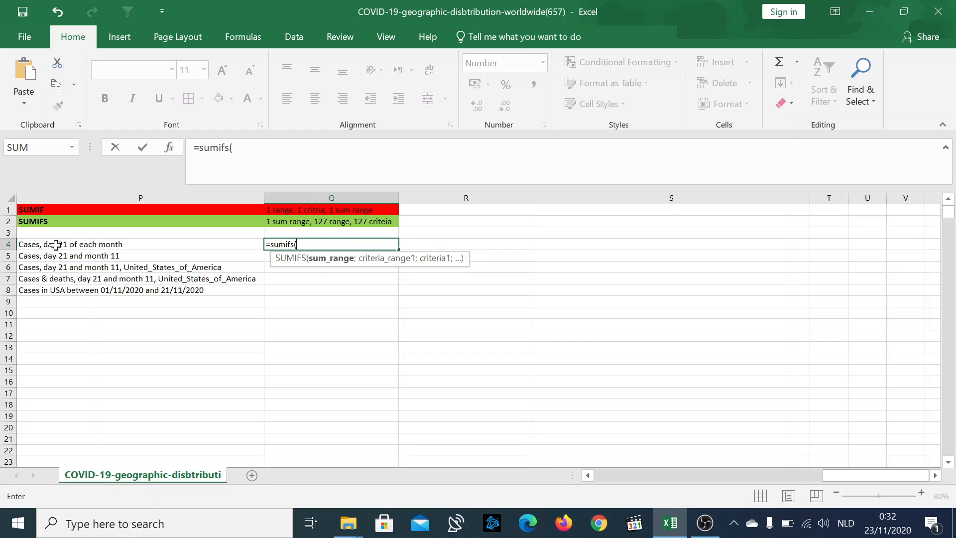
scroll(58, 244, "left", 5)
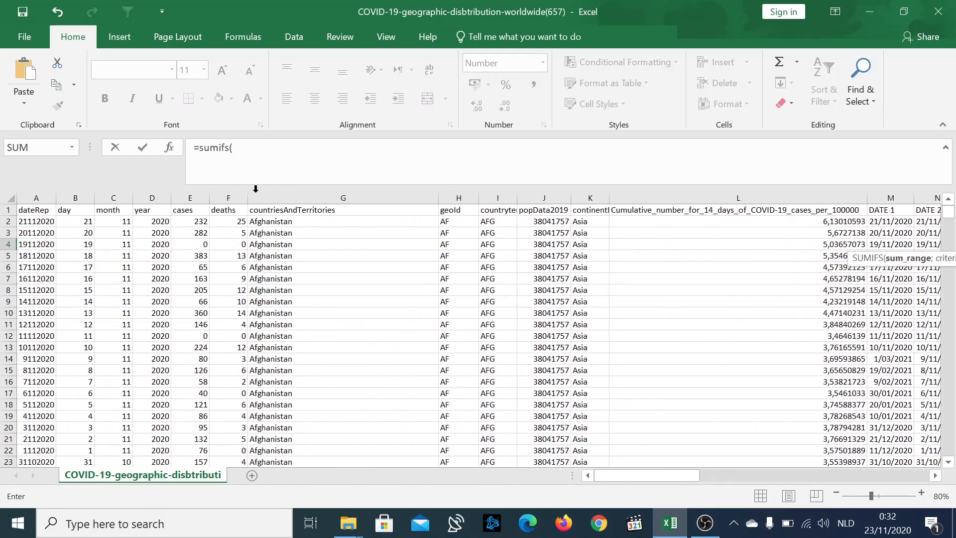
left_click(190, 197)
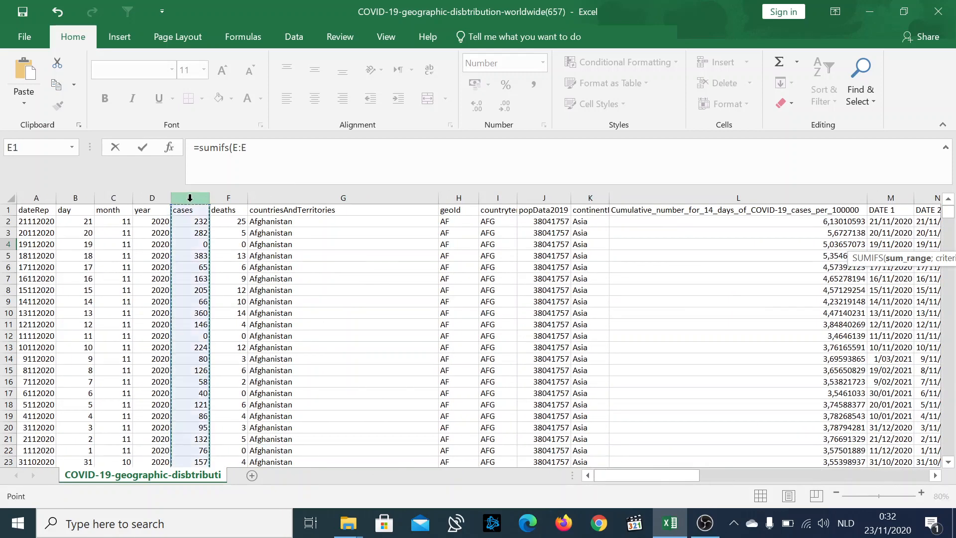
type(";")
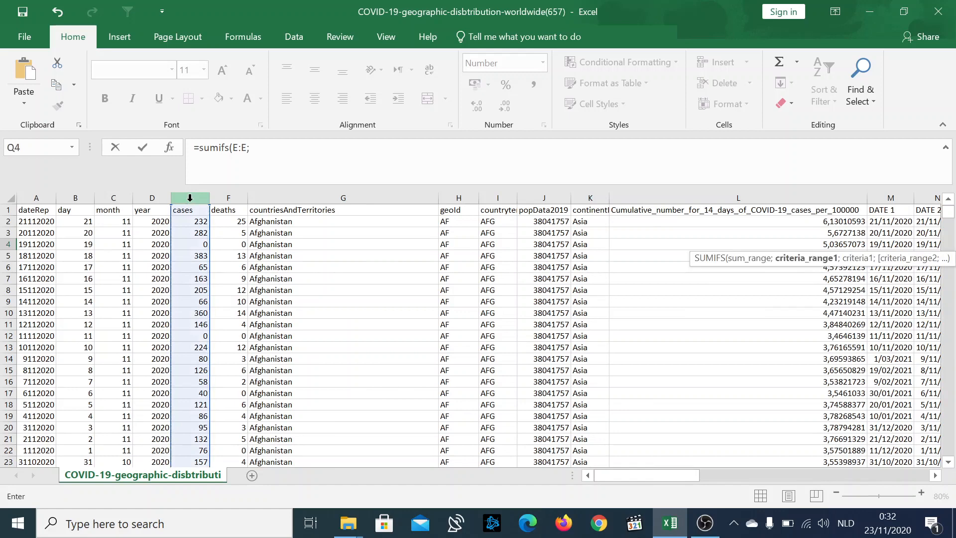
Complete the Q4 formula with the day column B:B as criteria range and 21 as criterion, and check the entered formula
left_click(85, 196)
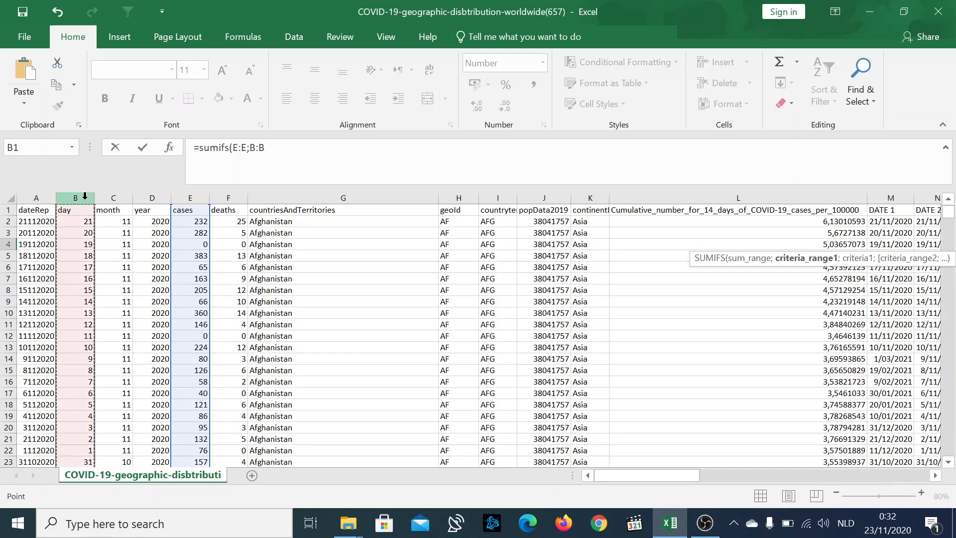
type(";")
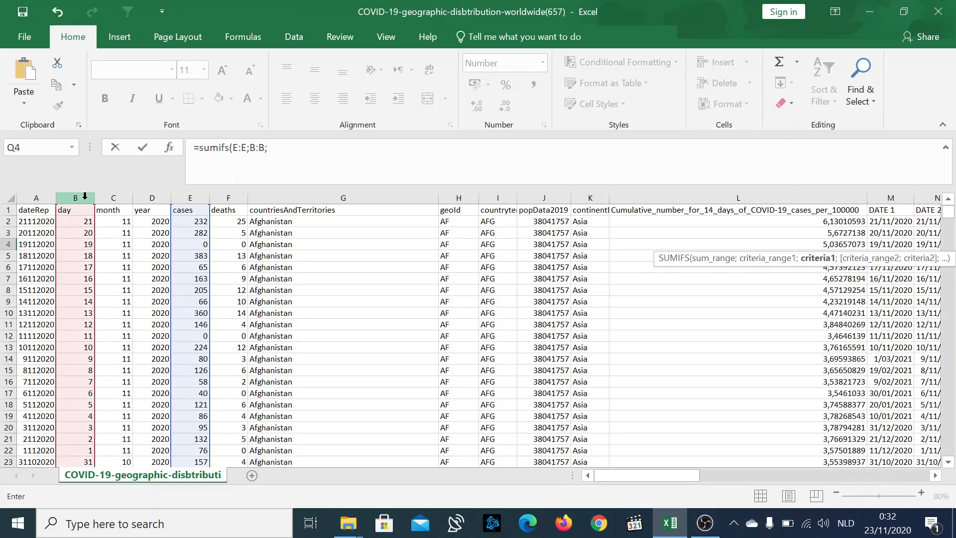
type("21)")
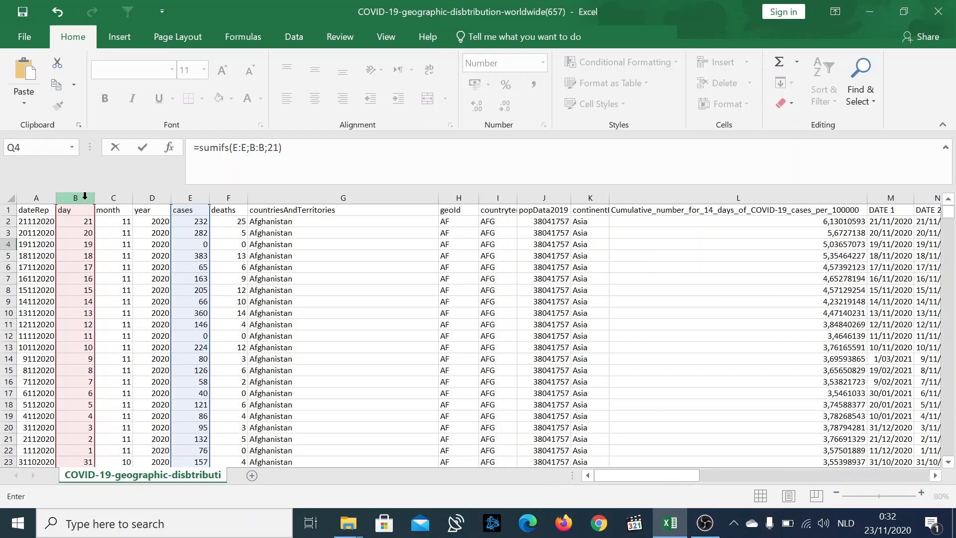
key("Return")
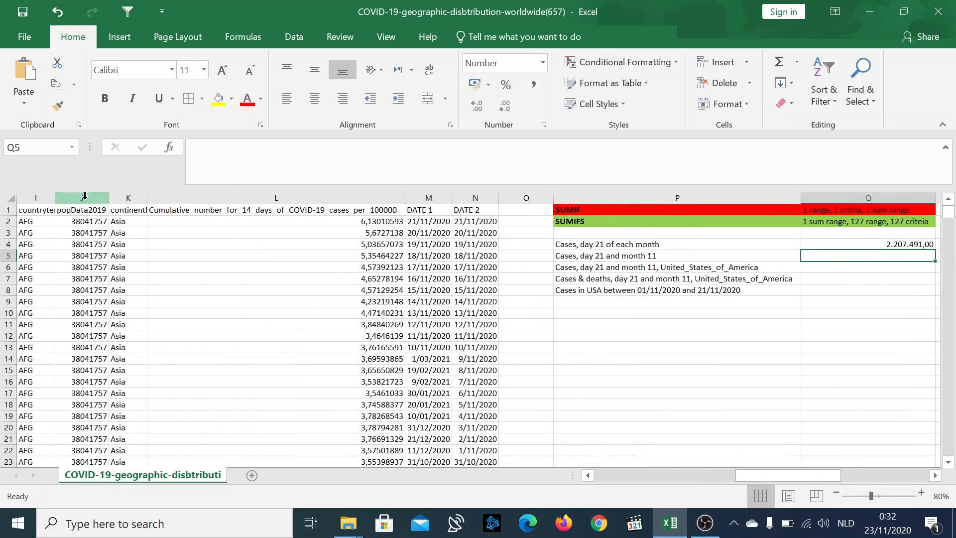
key("Up")
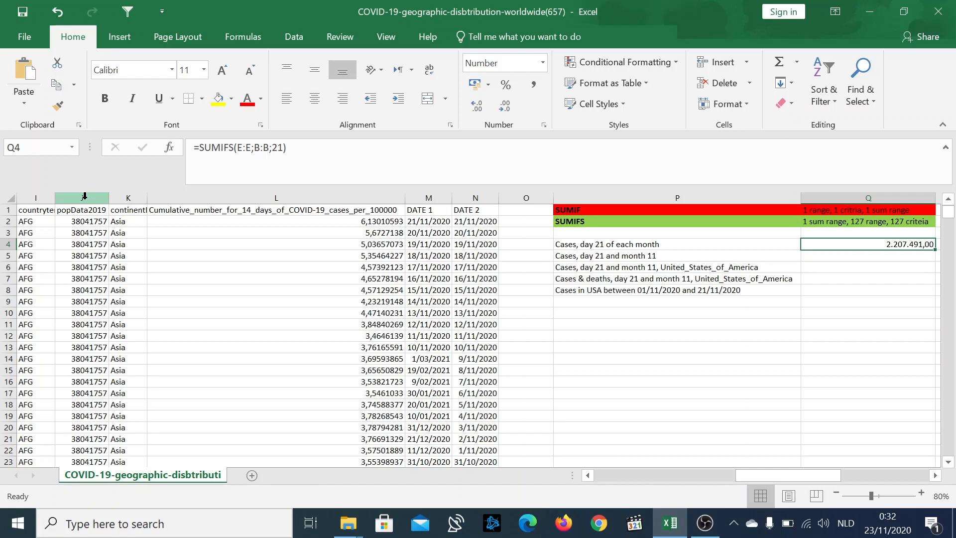
Start a SUMIFS formula in Q5 for the cases on day 21 of month 11, with the cases column E:E as sum range
key("Down")
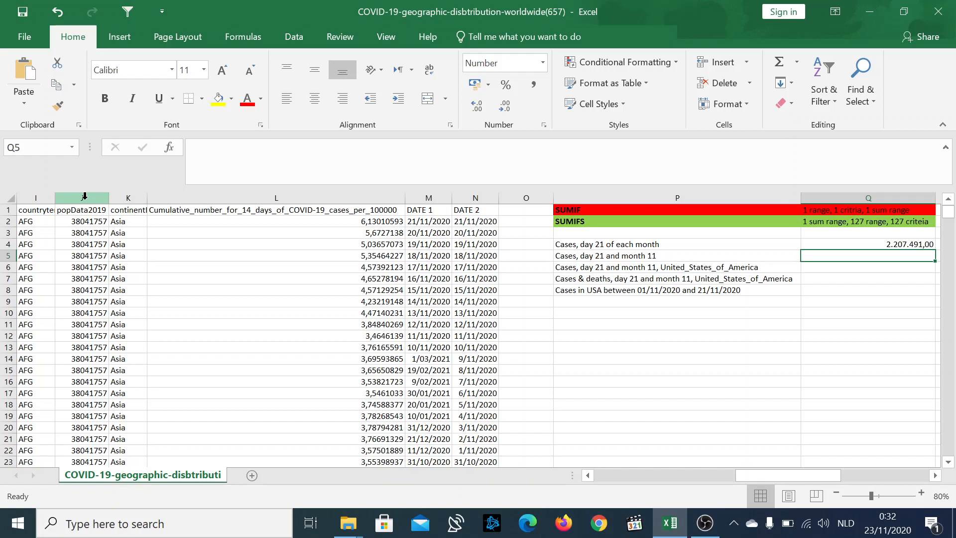
type("=")
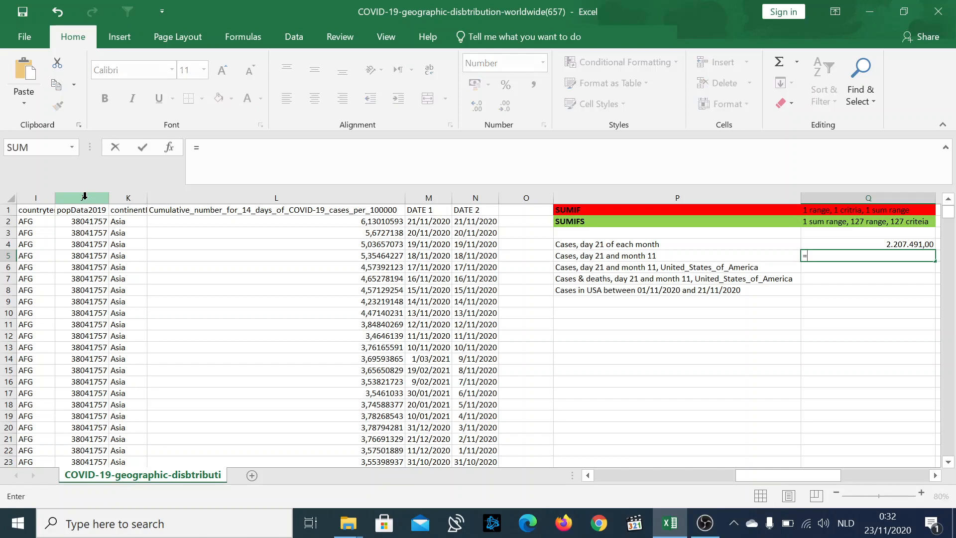
type("sum")
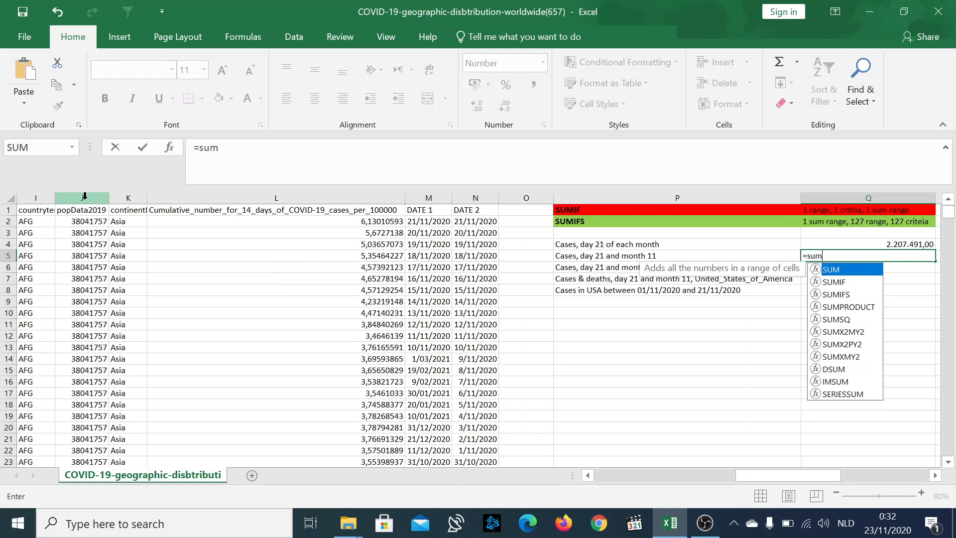
type("ifs")
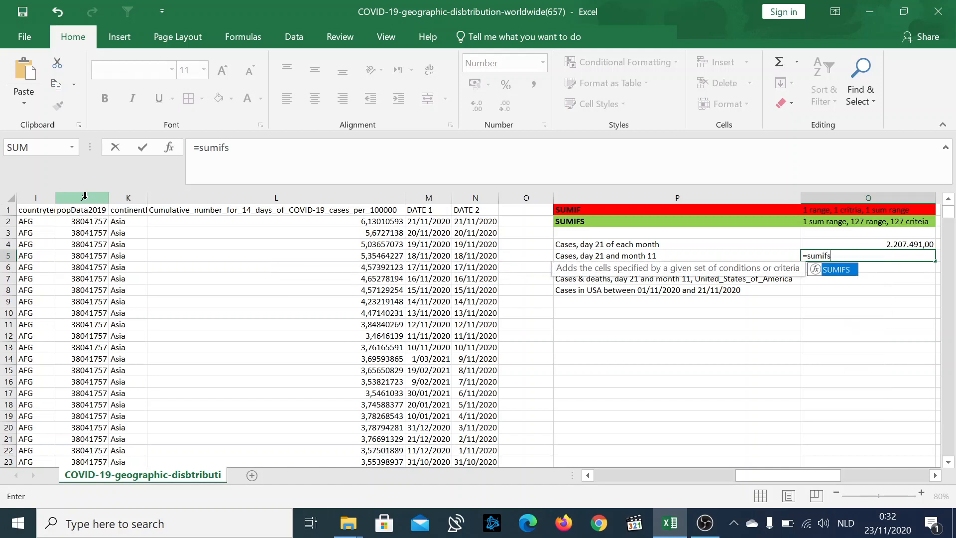
type("(")
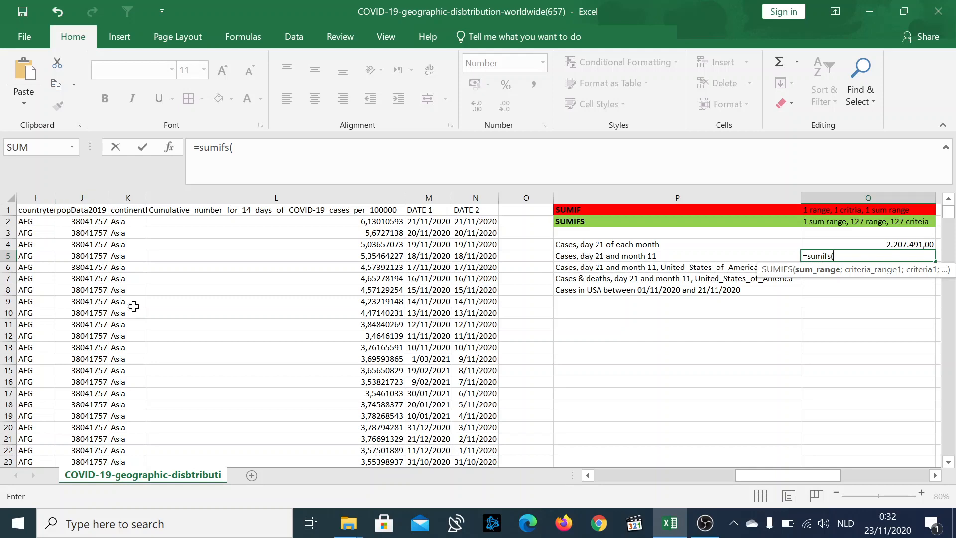
scroll(308, 296, "left", 4)
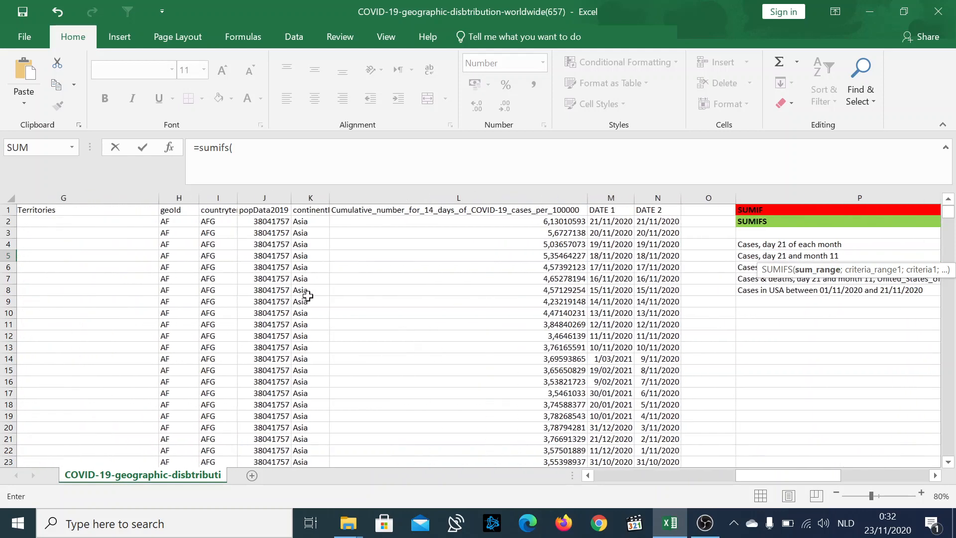
scroll(141, 237, "left", 4)
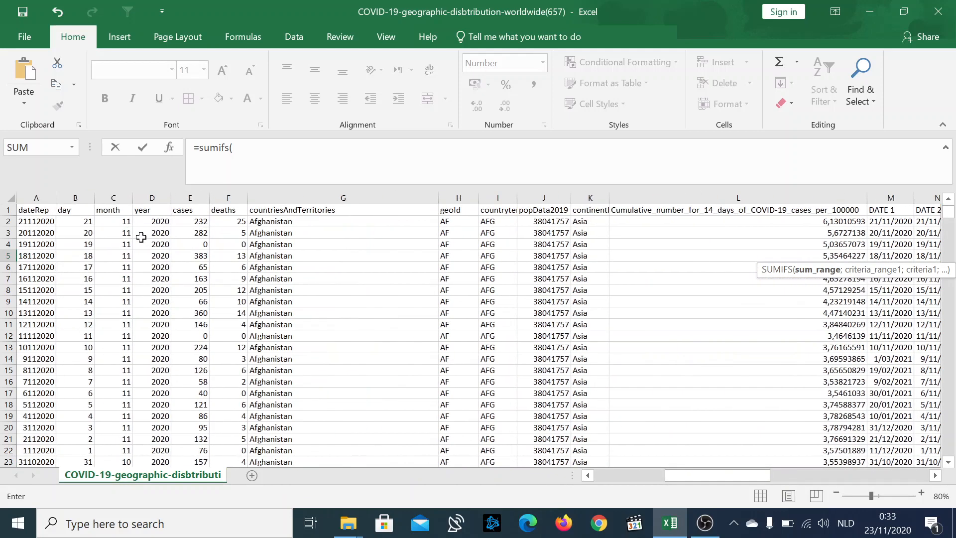
left_click(189, 198)
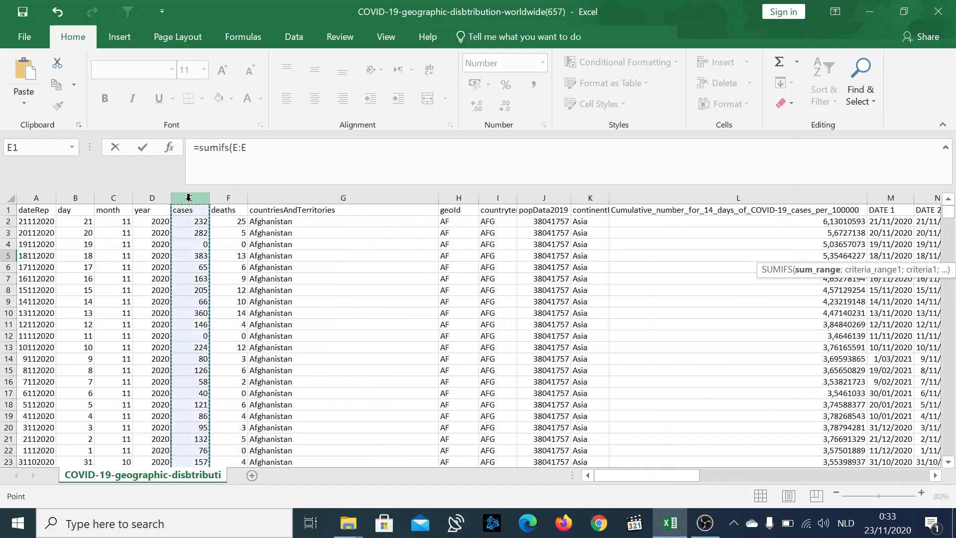
type(";")
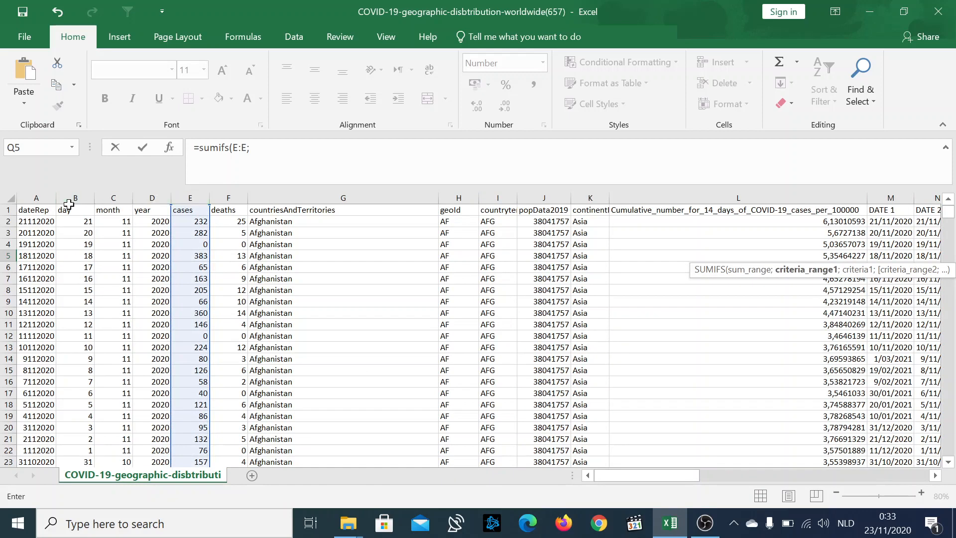
Complete the Q5 formula with the day column B:B matched to 21 and the month column C:C matched to 11
left_click(74, 198)
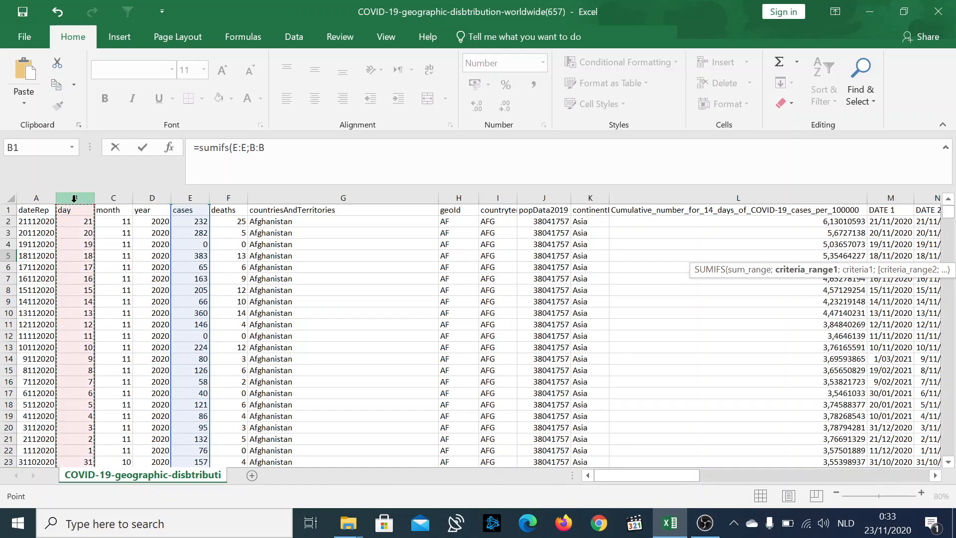
type(";2")
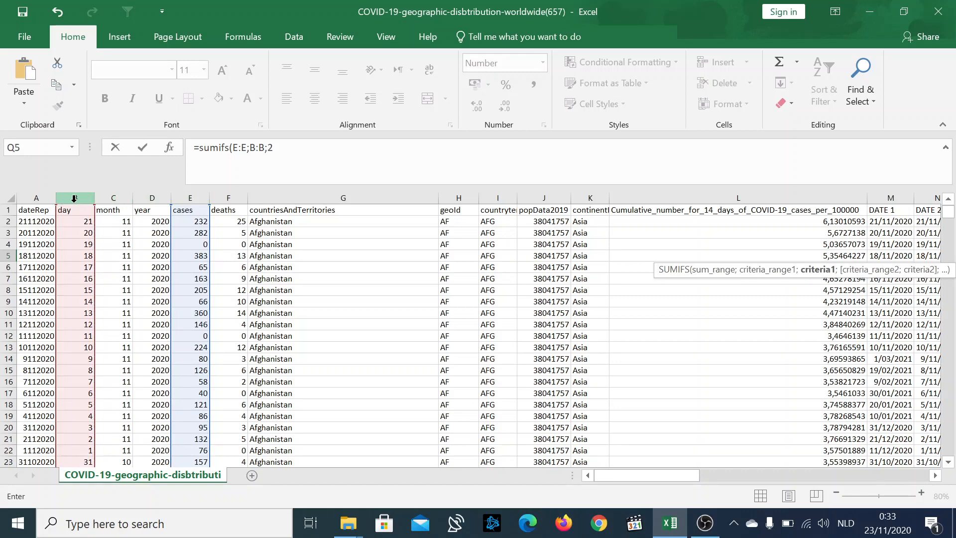
type("1;")
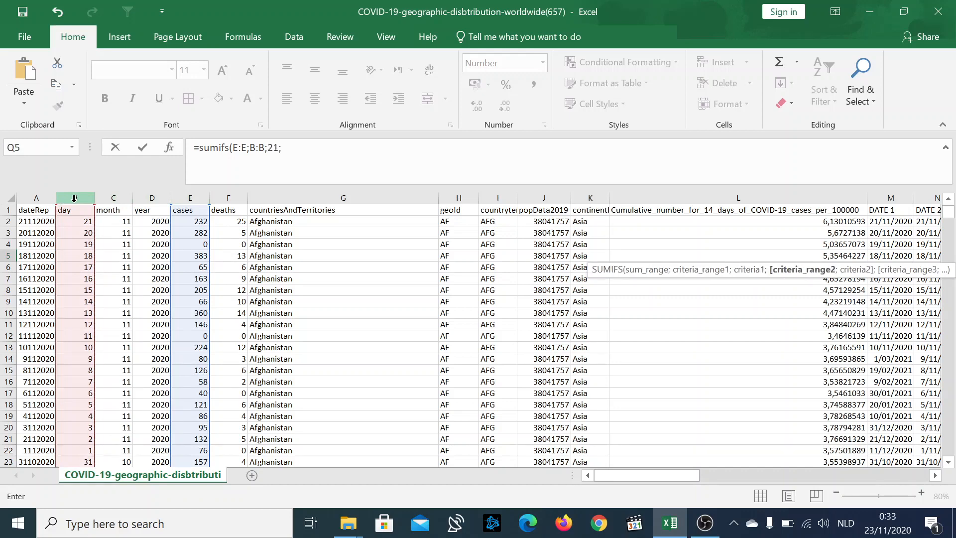
left_click(119, 193)
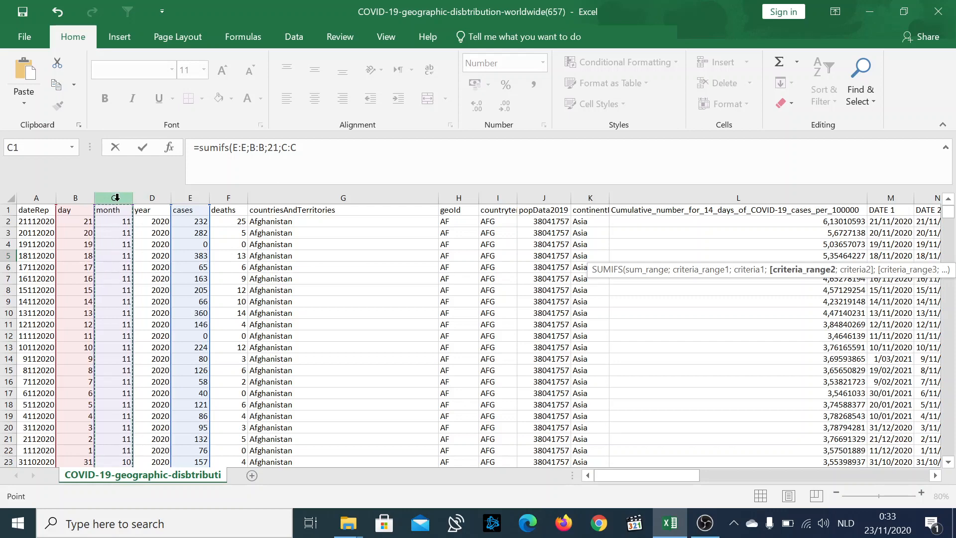
type(";1")
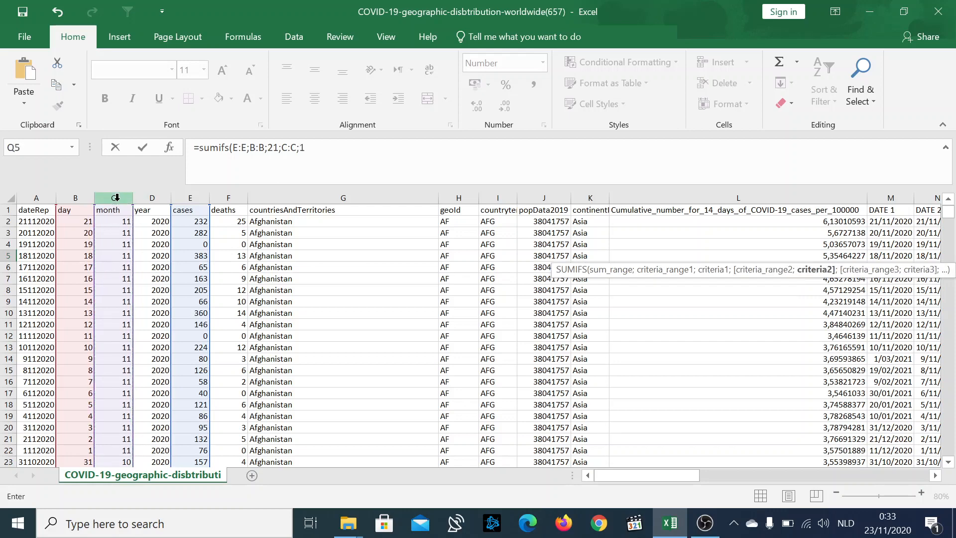
type("1)")
key("ctrl+Return")
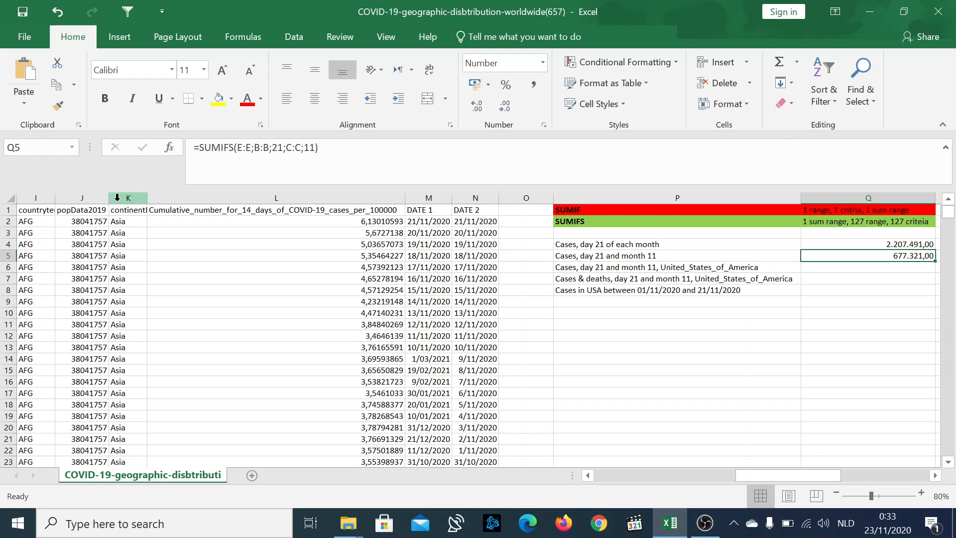
Start a SUMIFS formula in Q6 for the United_States_of_America cases on day 21 of month 11
key("Down")
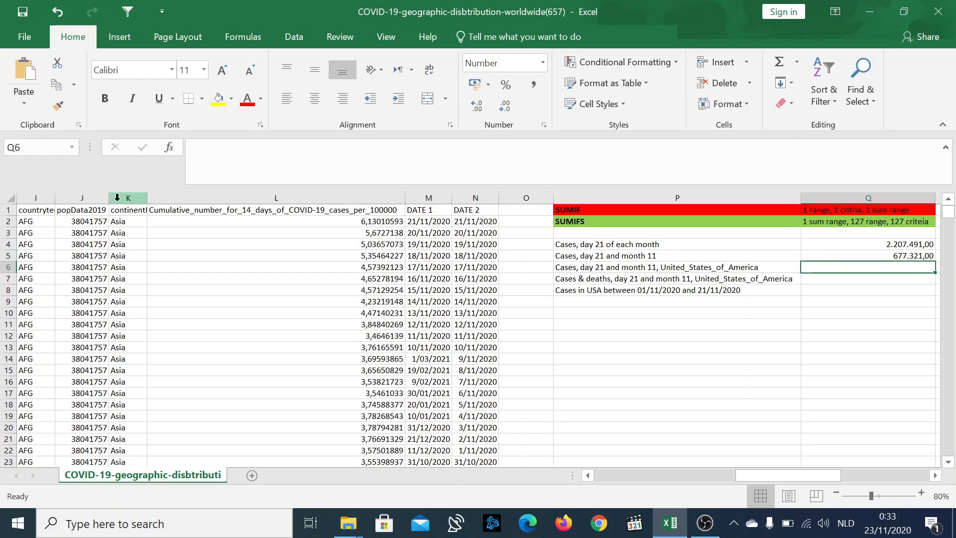
key("Left")
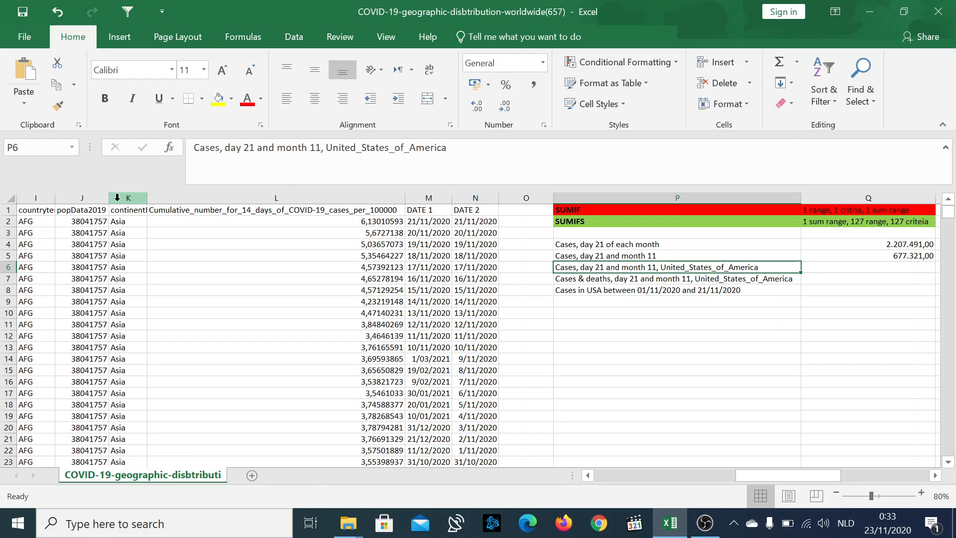
key("Right")
scroll(117, 198, "right", 3)
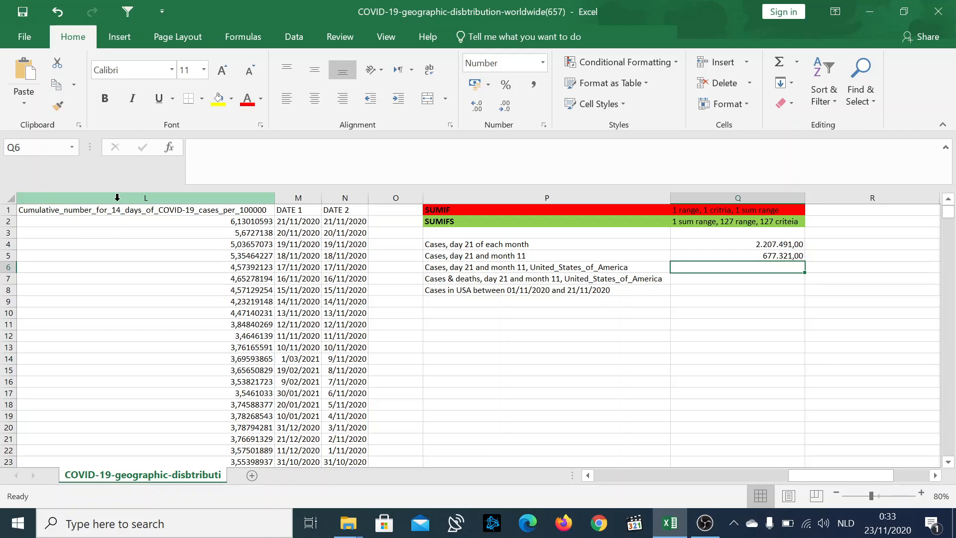
type("=s")
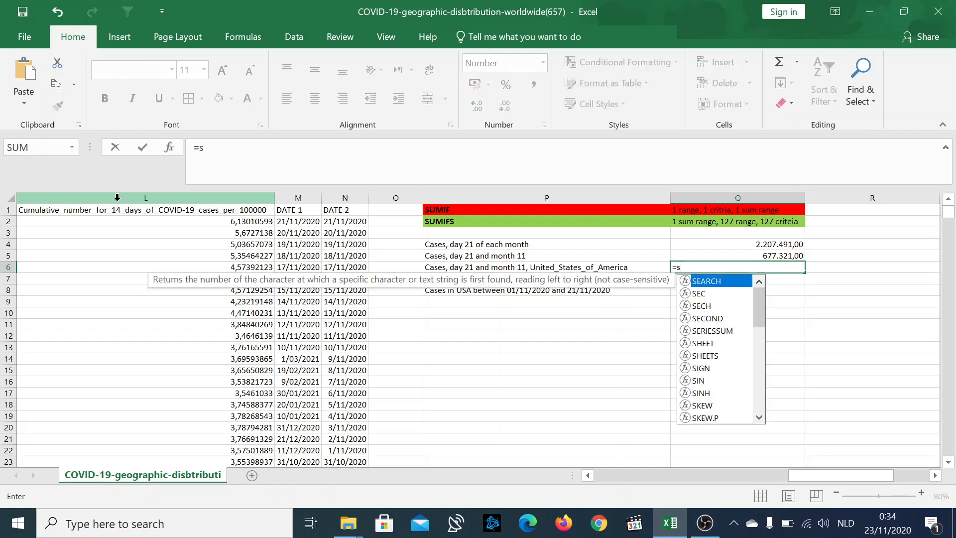
type("umif")
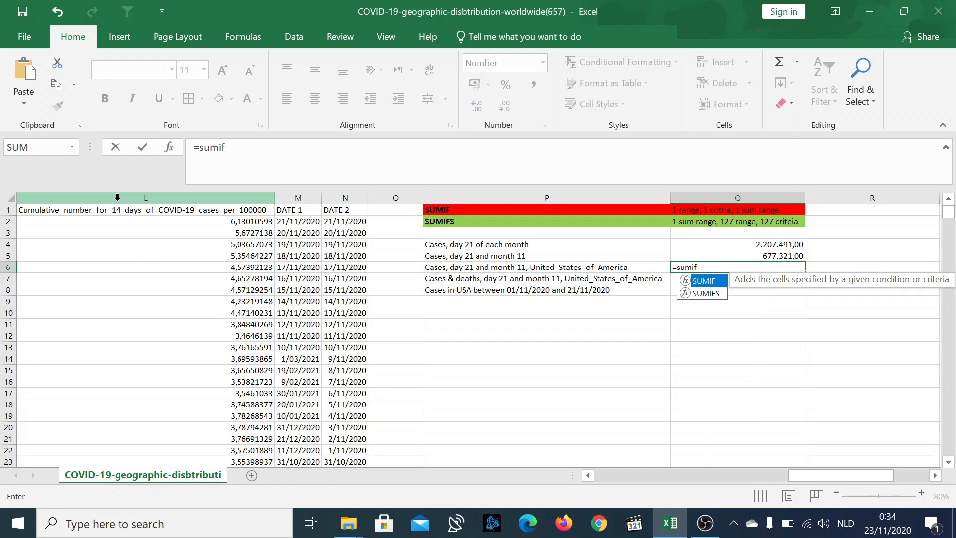
type("s(")
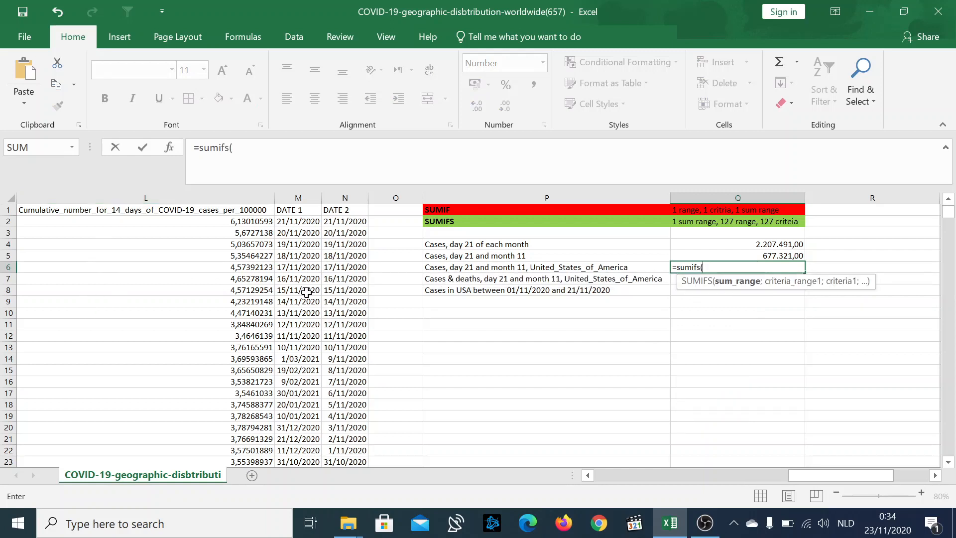
Give the Q6 formula the cases column E:E as sum range and the day column B:B with criterion 21
scroll(255, 263, "left", 3)
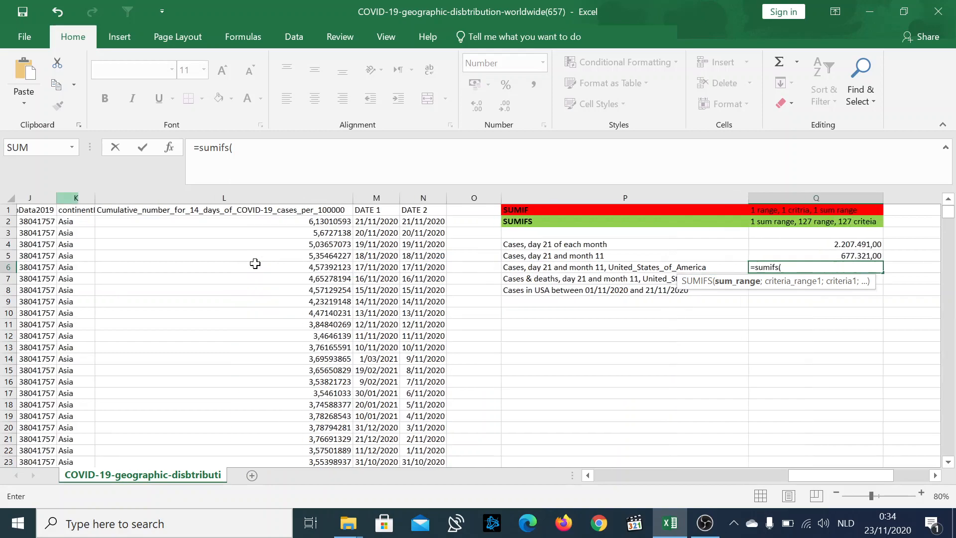
scroll(254, 264, "left", 5)
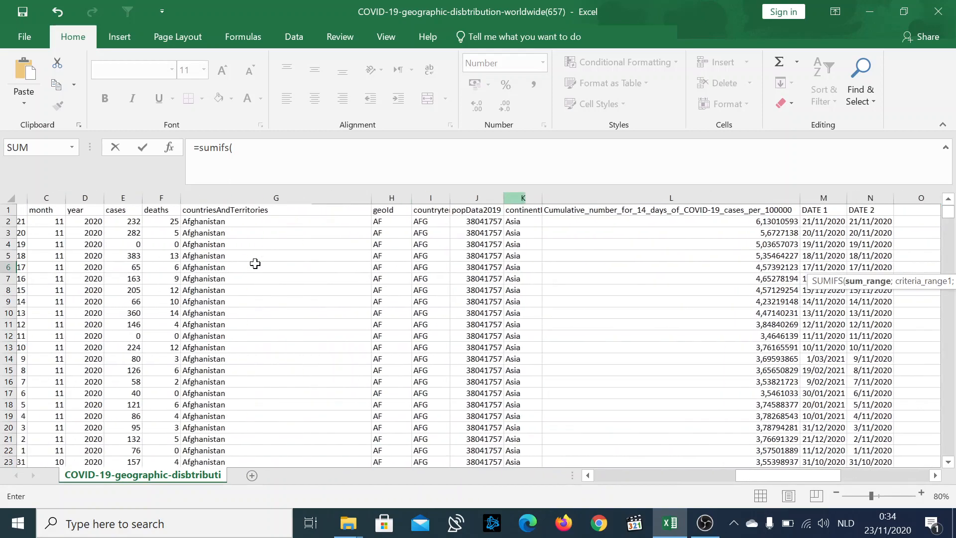
scroll(255, 264, "left", 1)
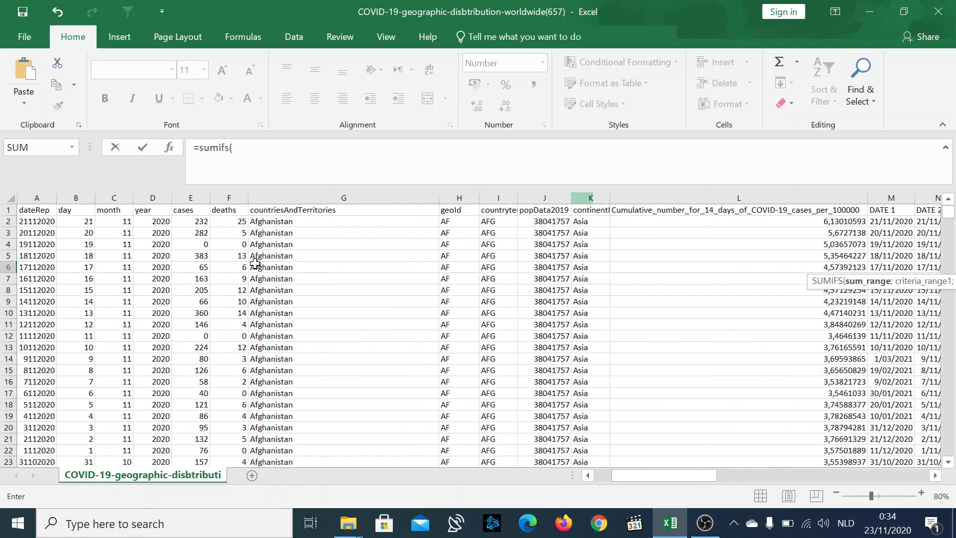
left_click(183, 198)
type(";")
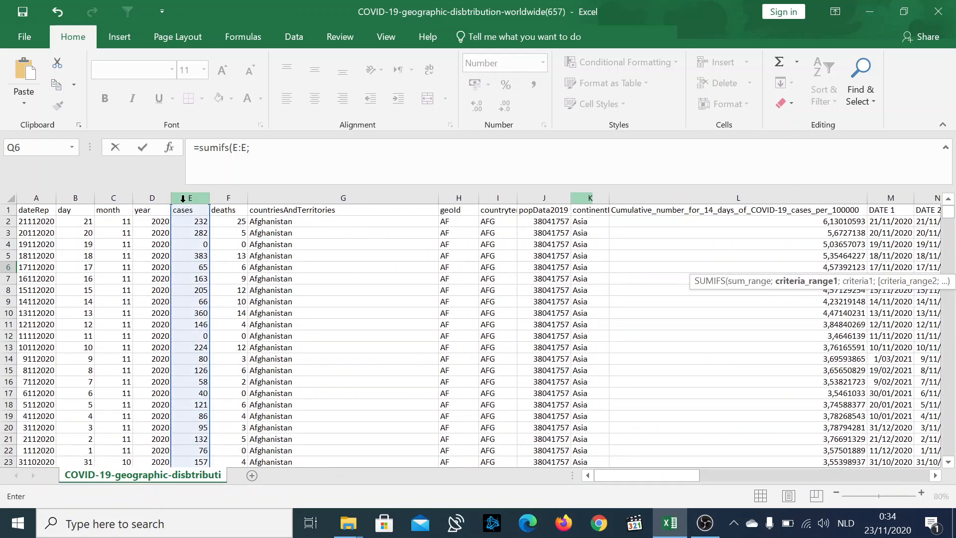
left_click(80, 195)
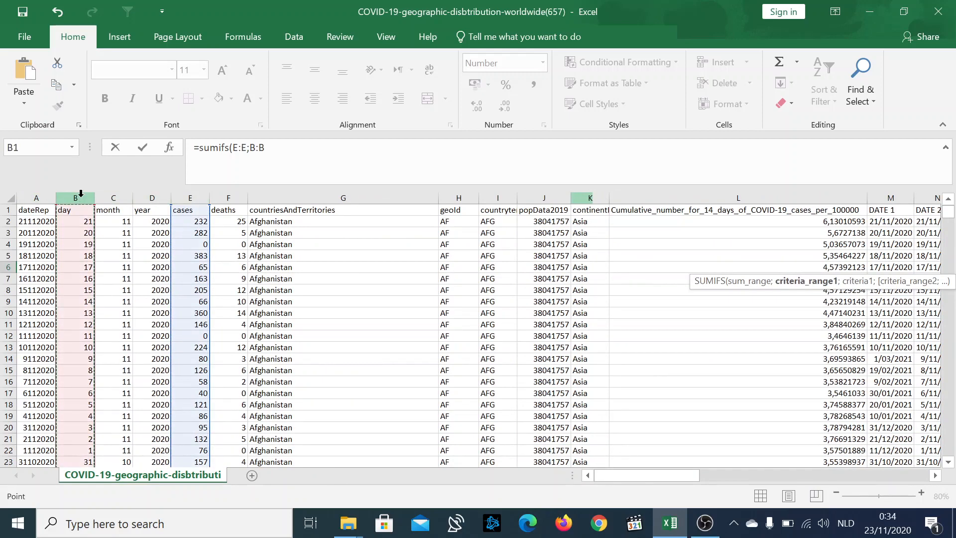
type(";21")
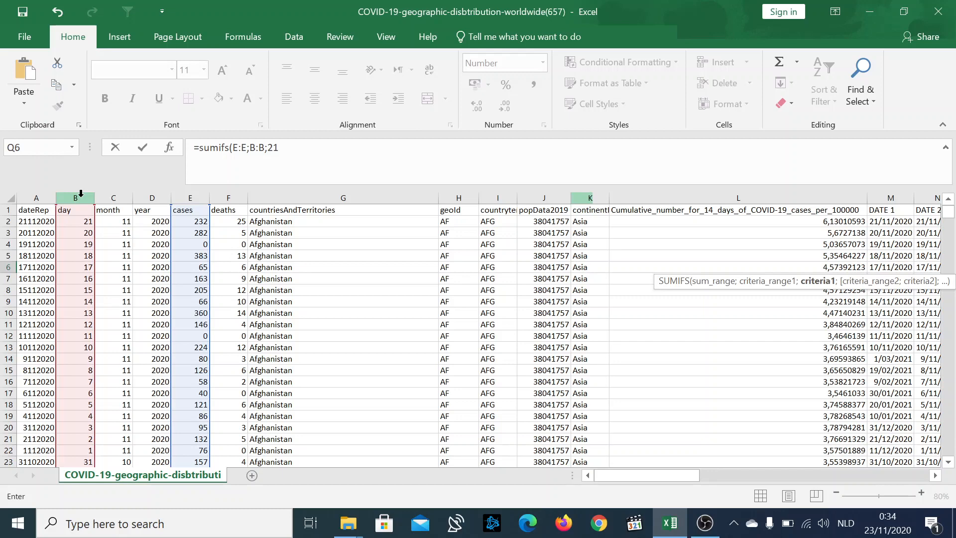
left_click(119, 195)
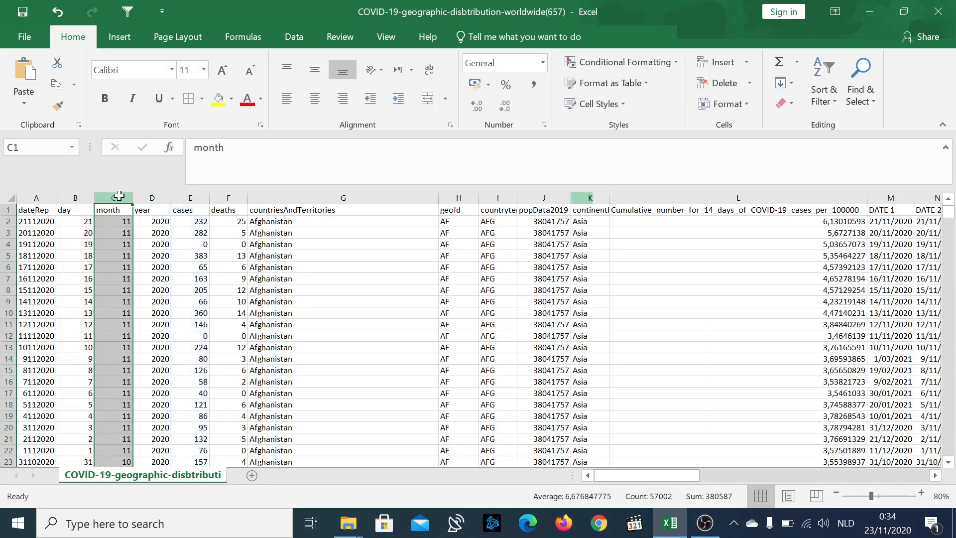
type(";")
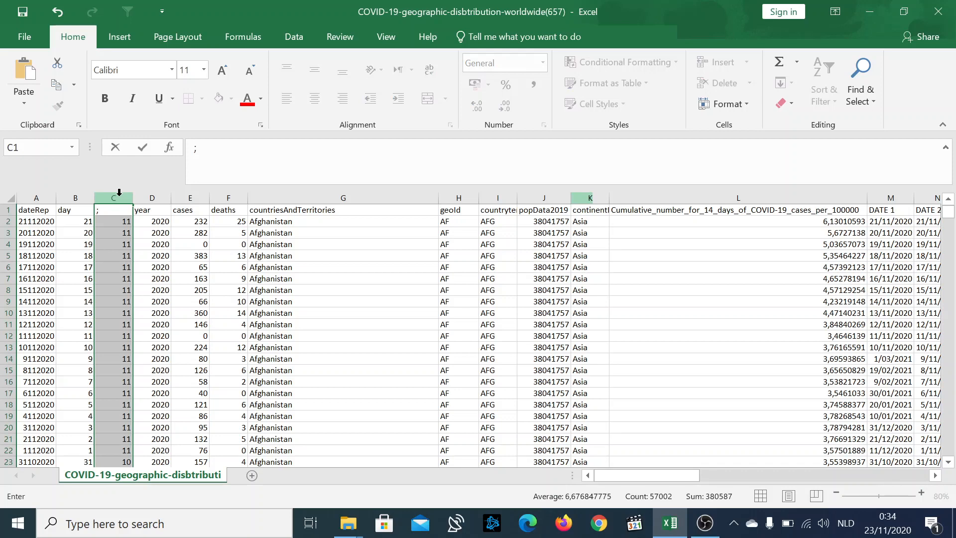
key("ctrl+z")
key("Return")
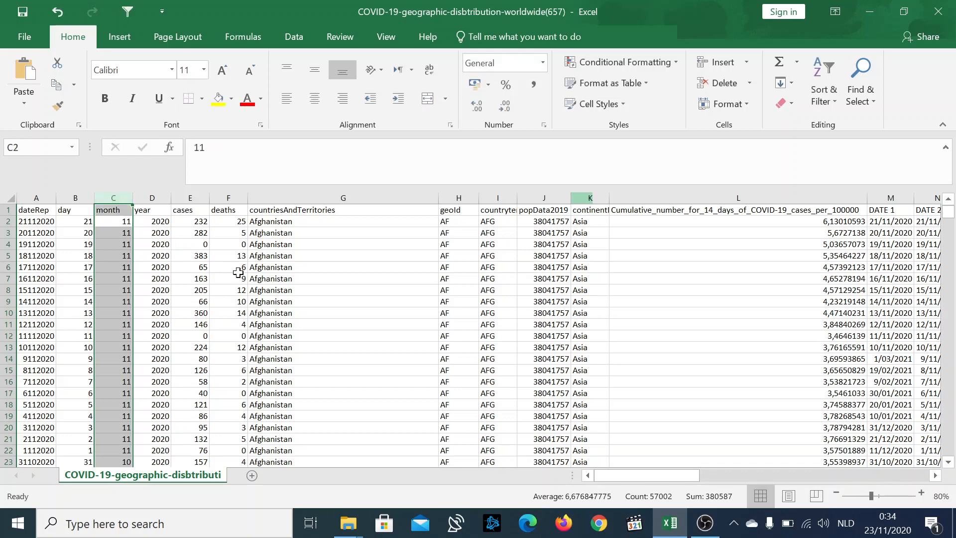
Reopen the SUMIFS formula in Q6 and add the month column C:C with criterion 11
scroll(63, 257, "right", 3)
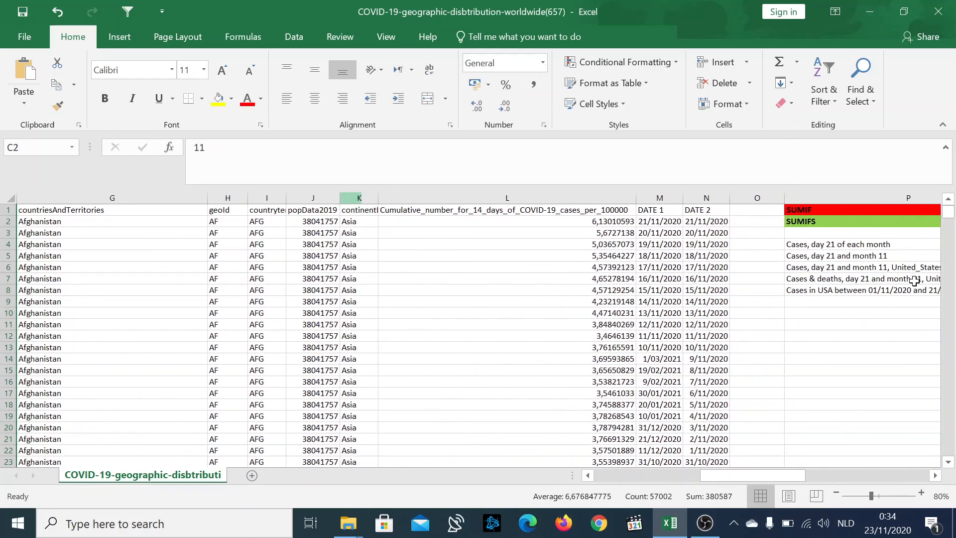
scroll(915, 280, "right", 2)
left_click(883, 270)
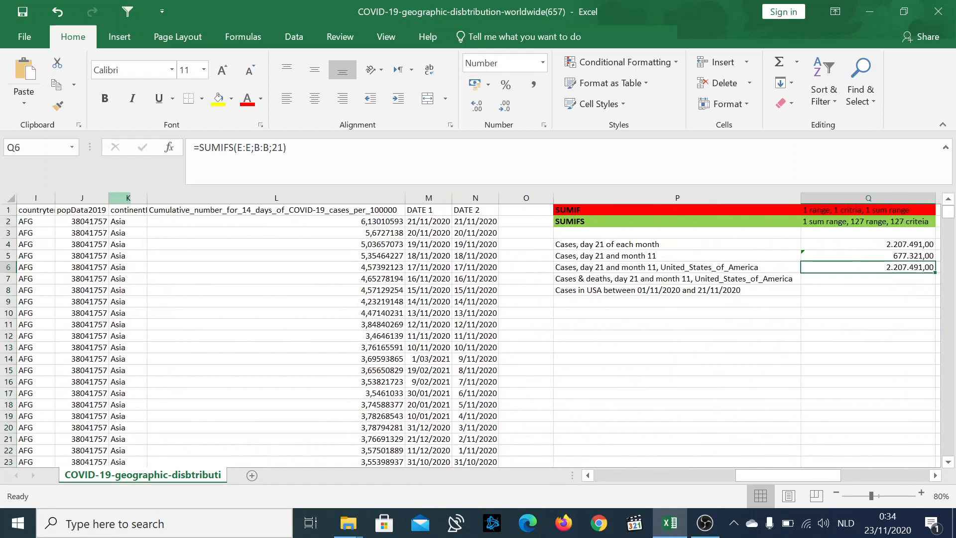
double_click(883, 270)
key("BackSpace")
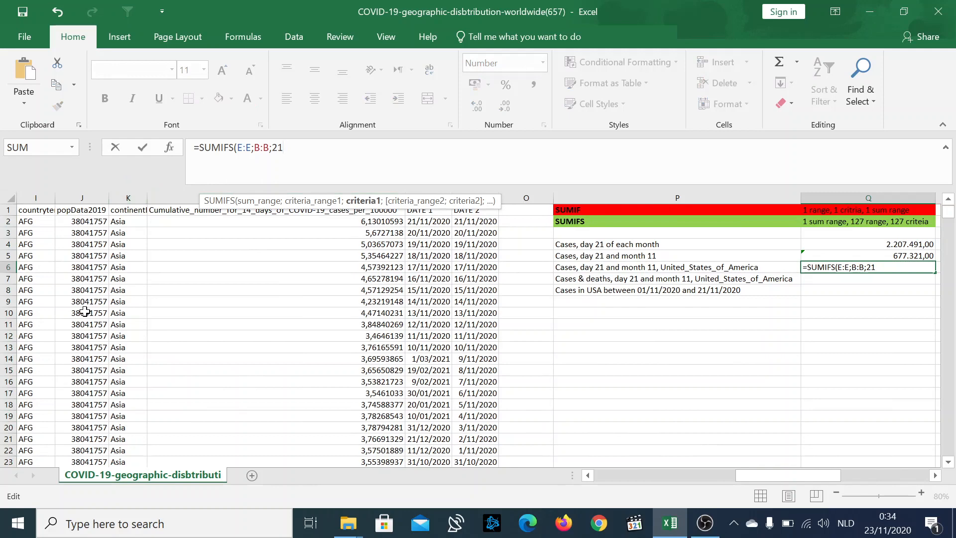
scroll(85, 311, "left", 8)
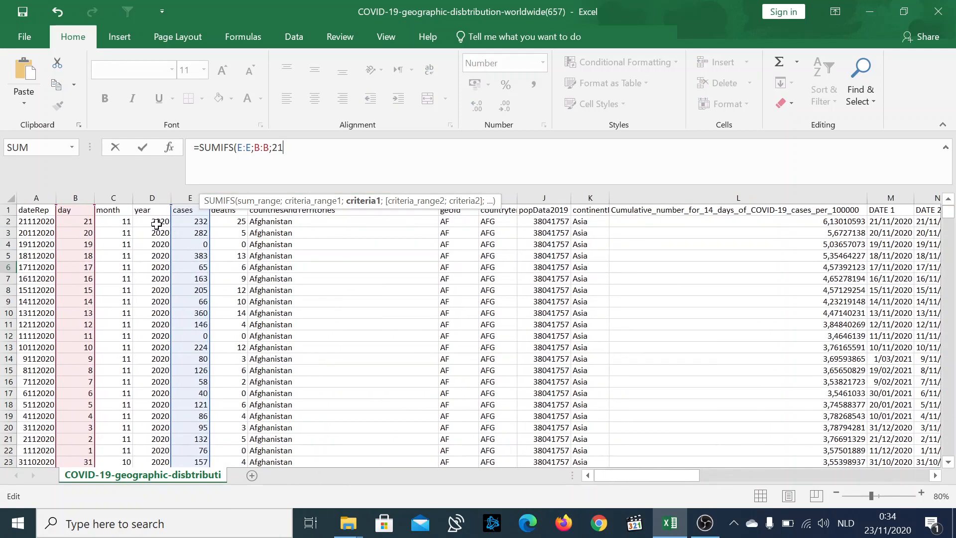
type(";")
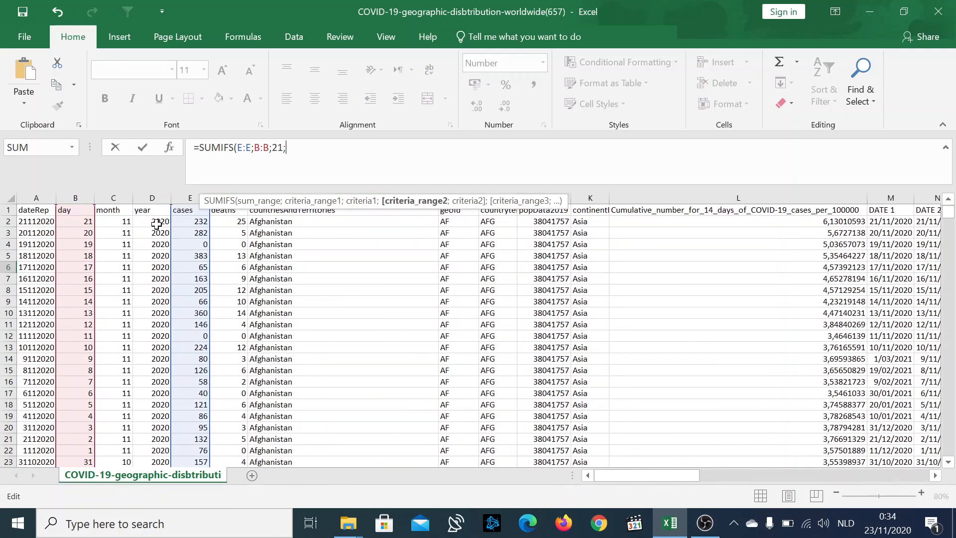
left_click(114, 199)
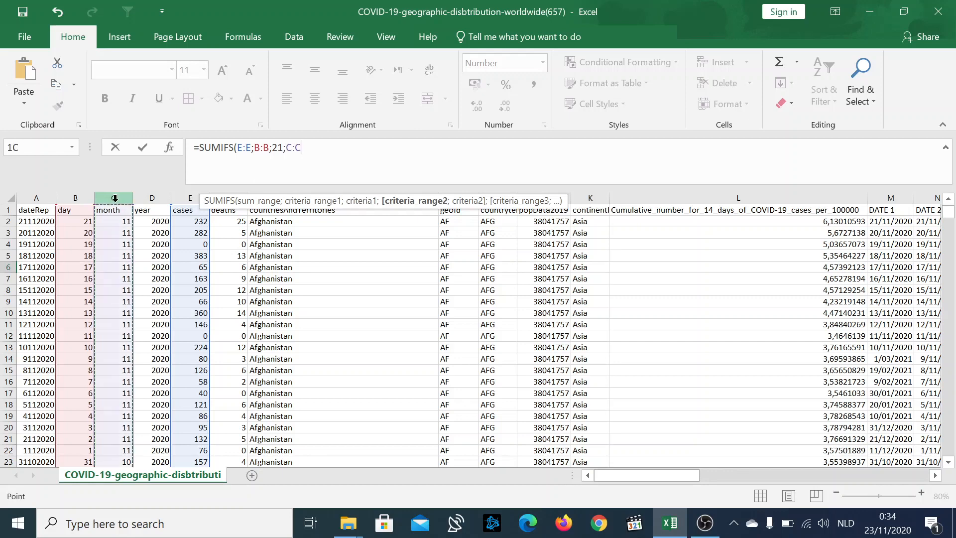
type(";")
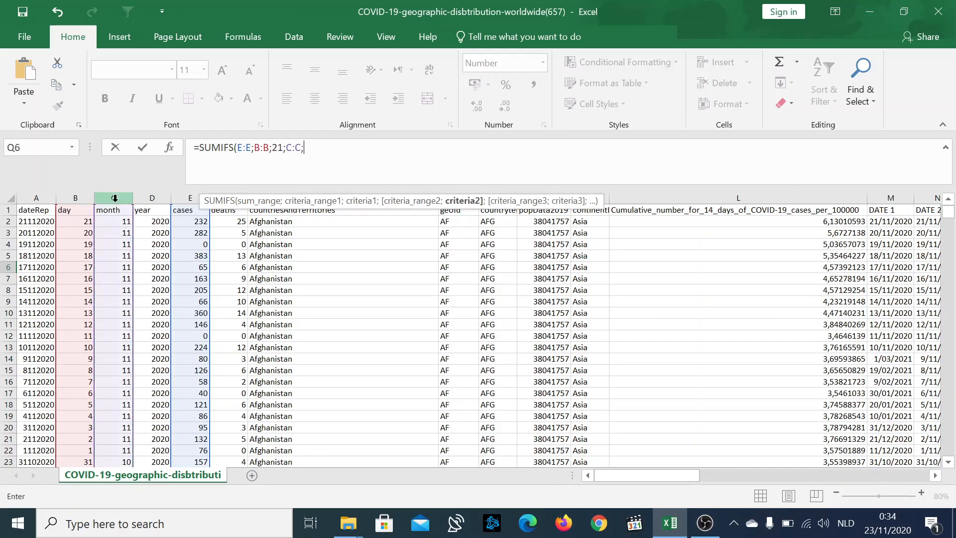
type("11")
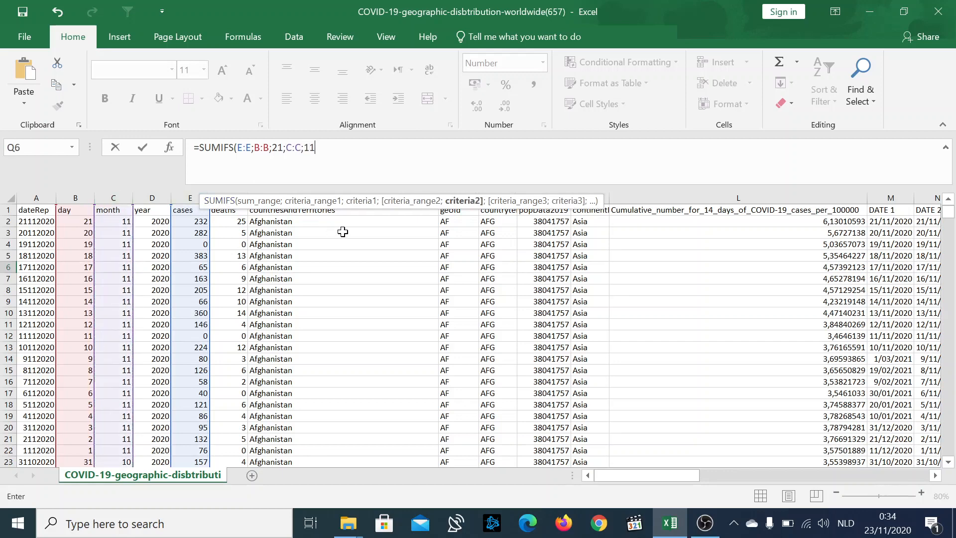
Add the countriesAndTerritories column G:G as the third criteria range of the Q6 formula
scroll(251, 280, "right", 2)
scroll(251, 279, "right", 3)
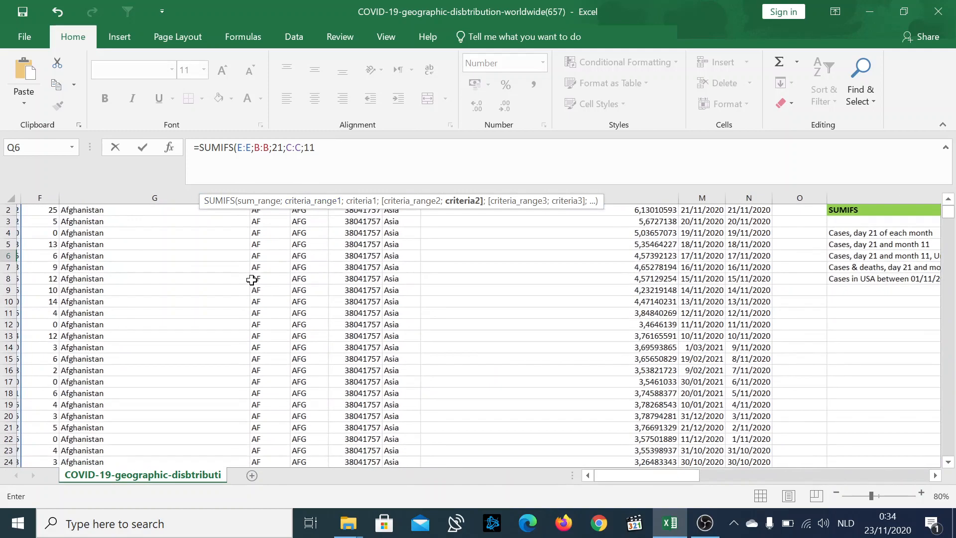
scroll(251, 279, "up", 1)
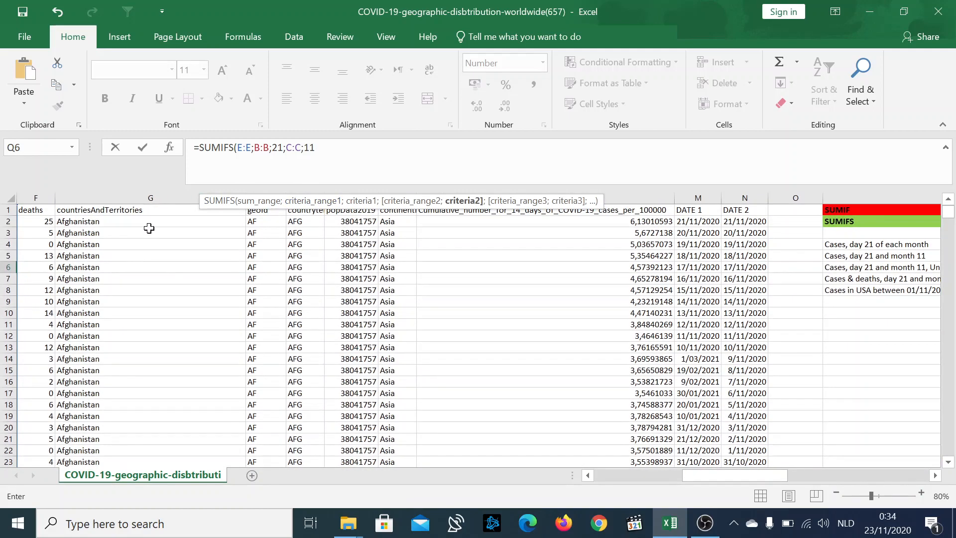
type(";")
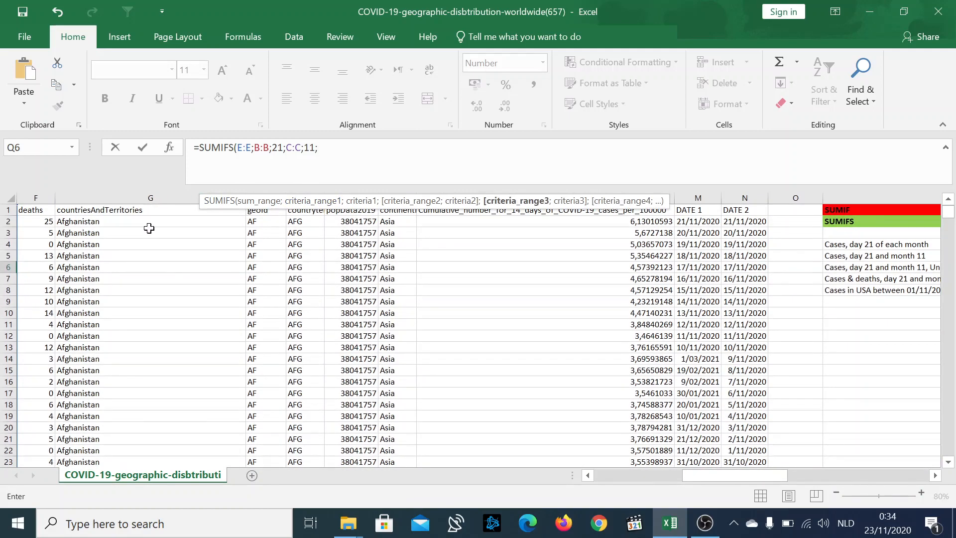
left_click(142, 195)
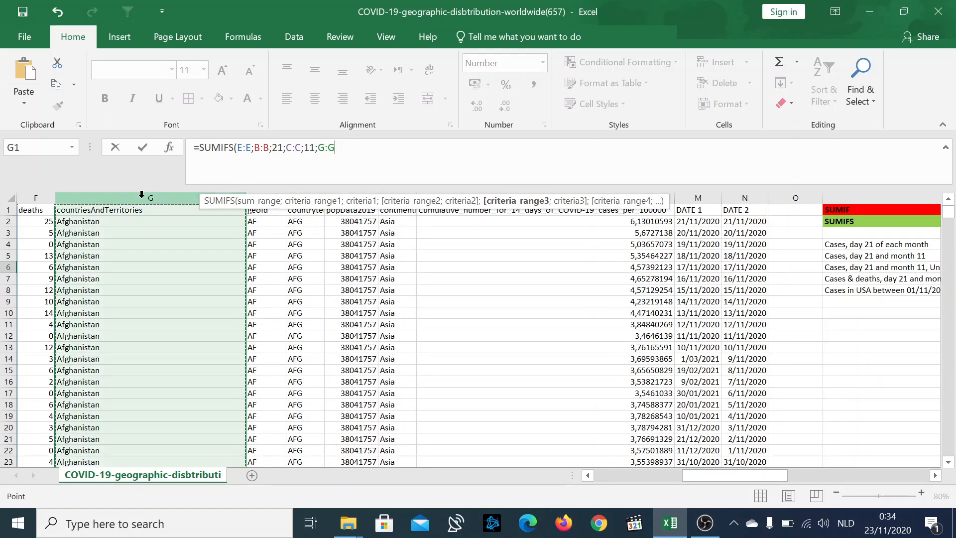
type(";")
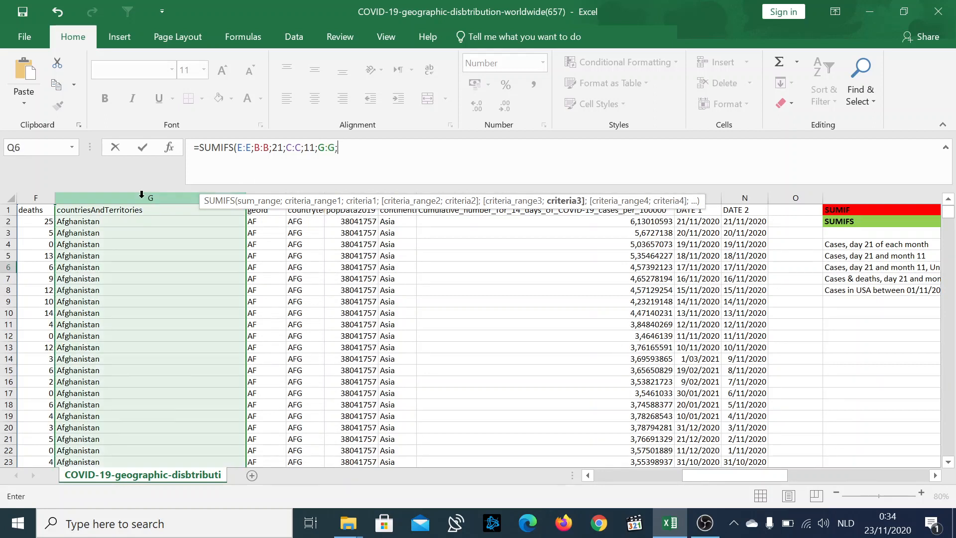
Complete the Q6 formula with "United_States_of_America" as the country criterion
type("\"")
type("United_States_of_America")
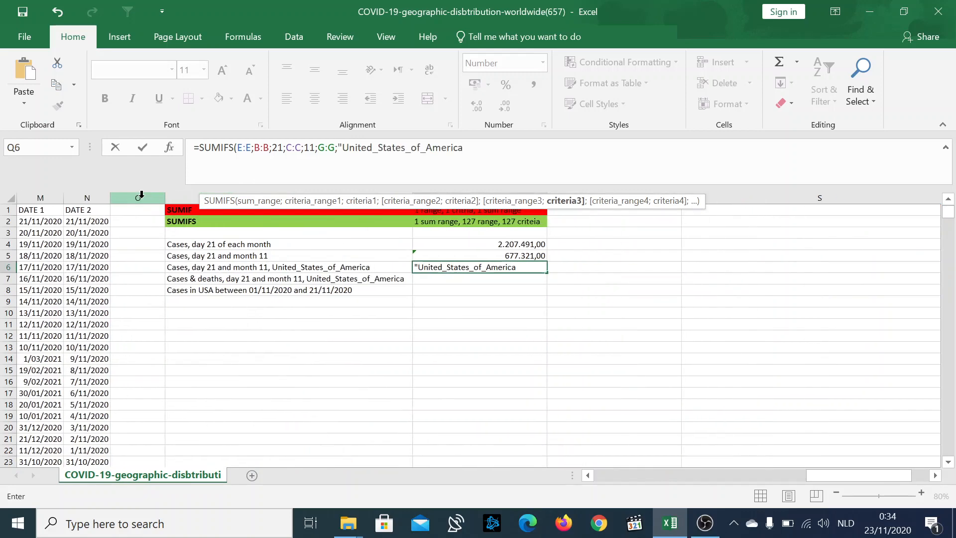
type("\")")
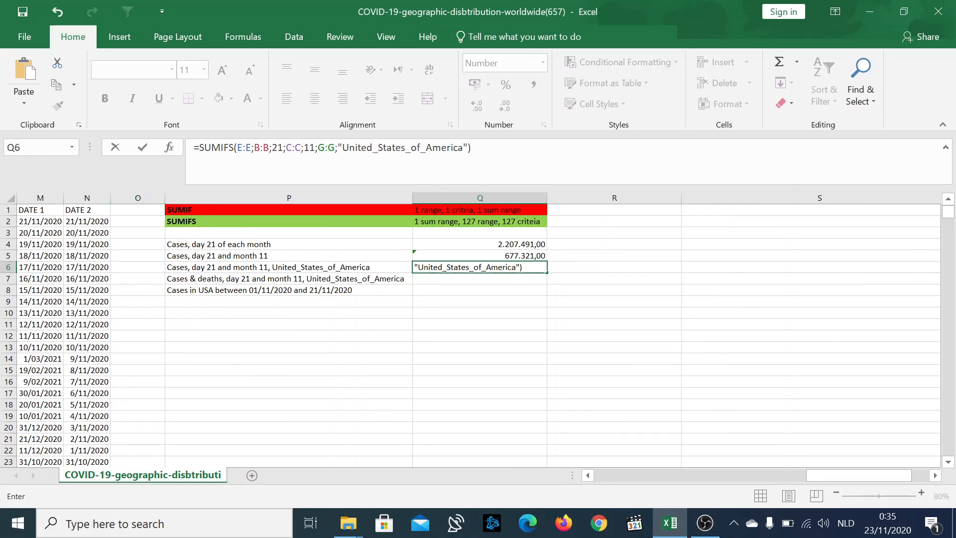
left_click(338, 148)
left_click_drag(338, 148, 468, 148)
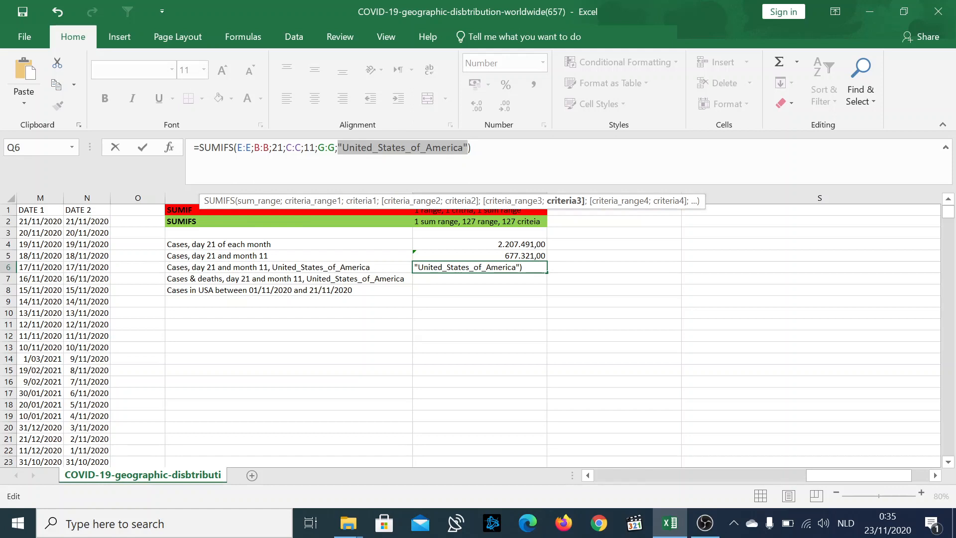
left_click(472, 148)
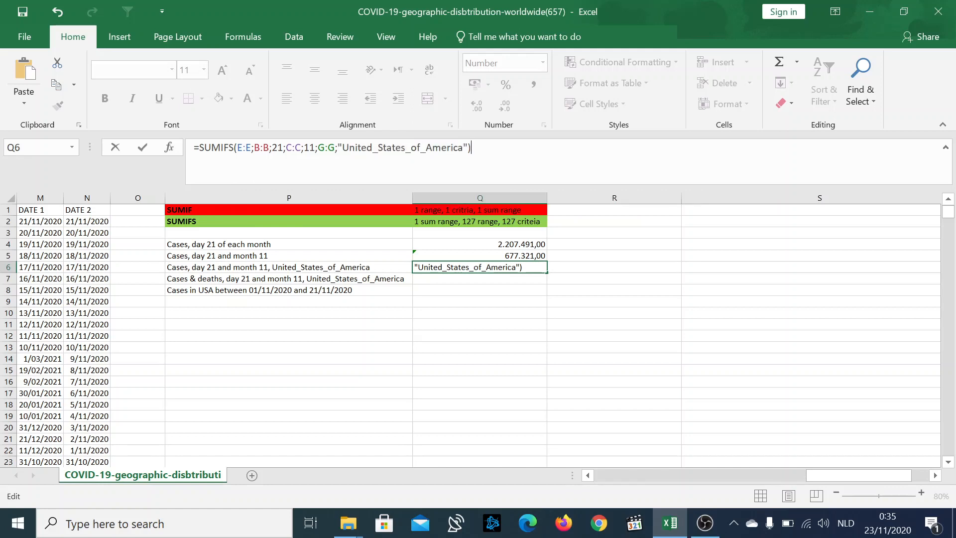
key("Return")
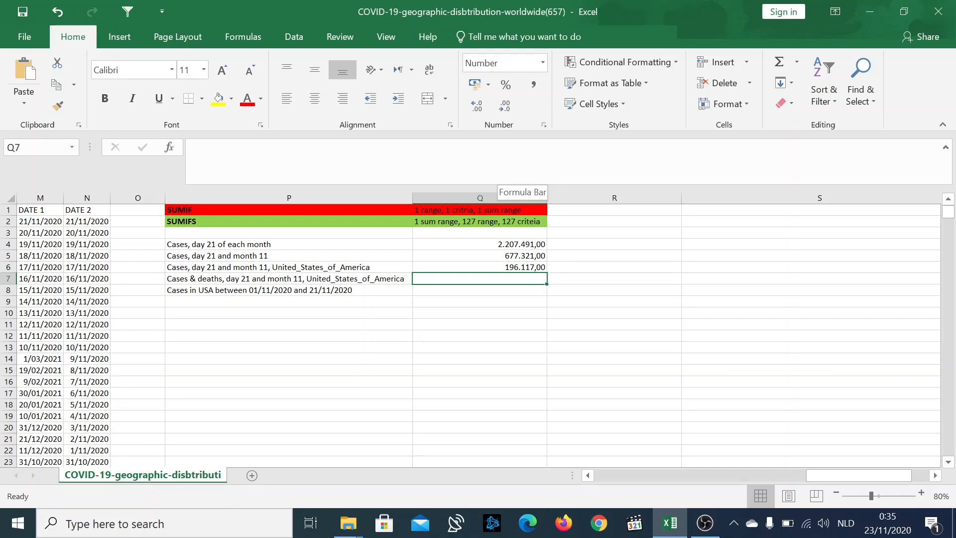
key("Up")
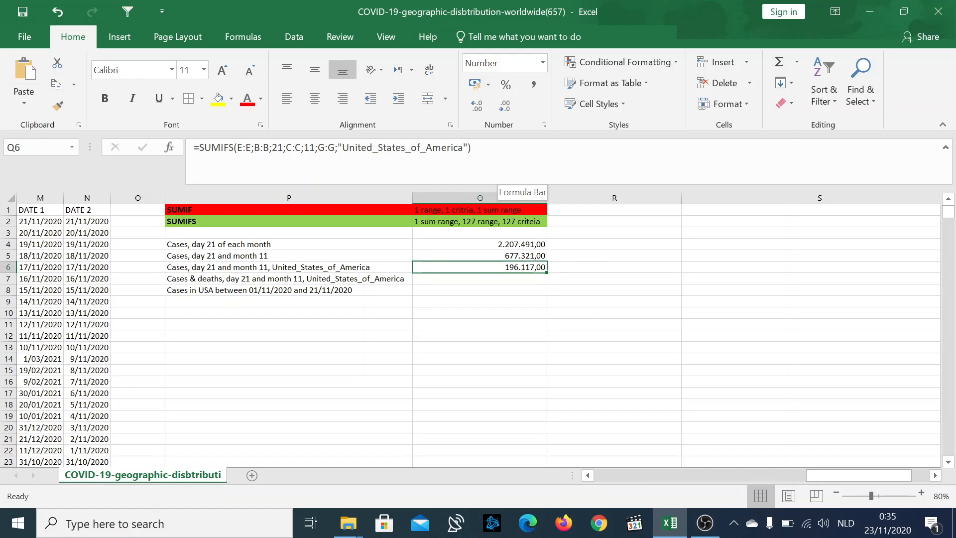
key("Down")
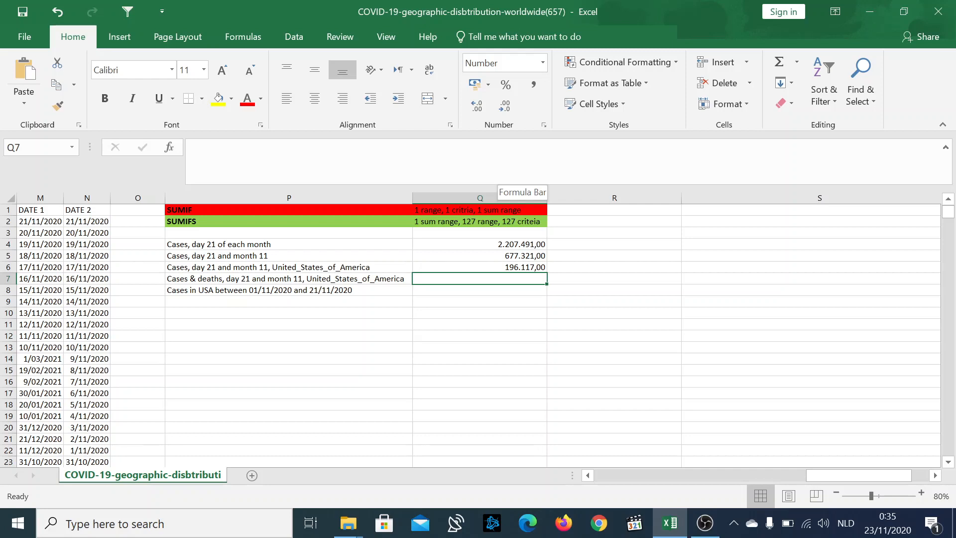
key("Up")
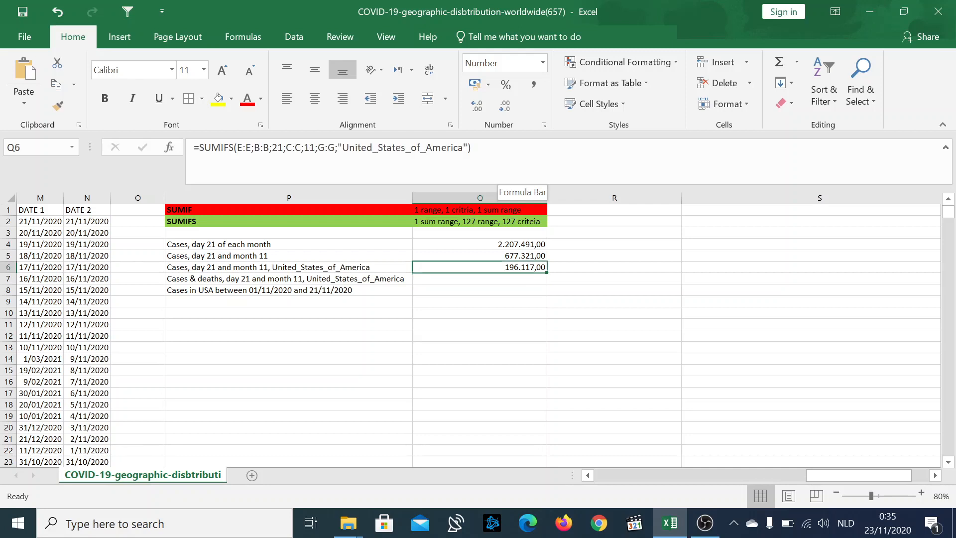
key("Down")
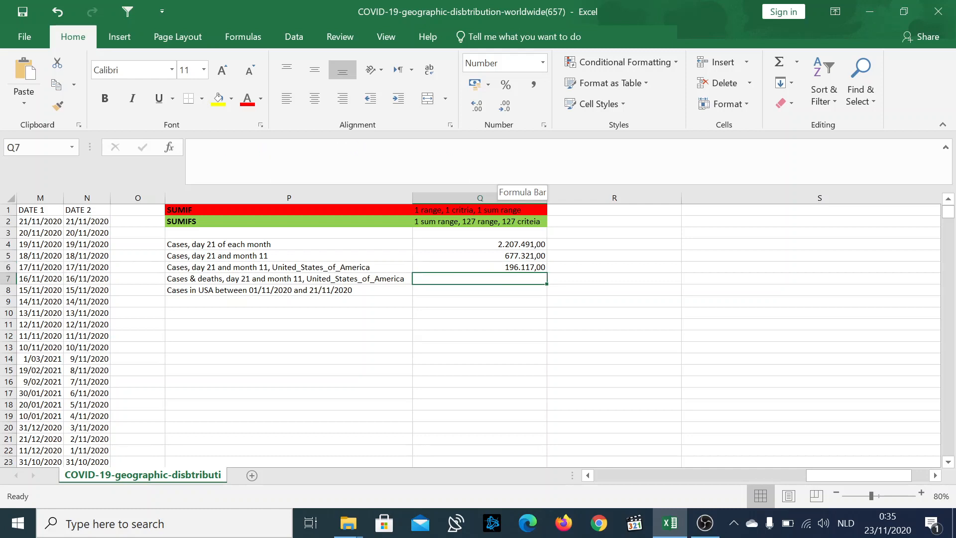
Start a SUMIFS formula in Q7 with the cases column E:E as sum range
type("=")
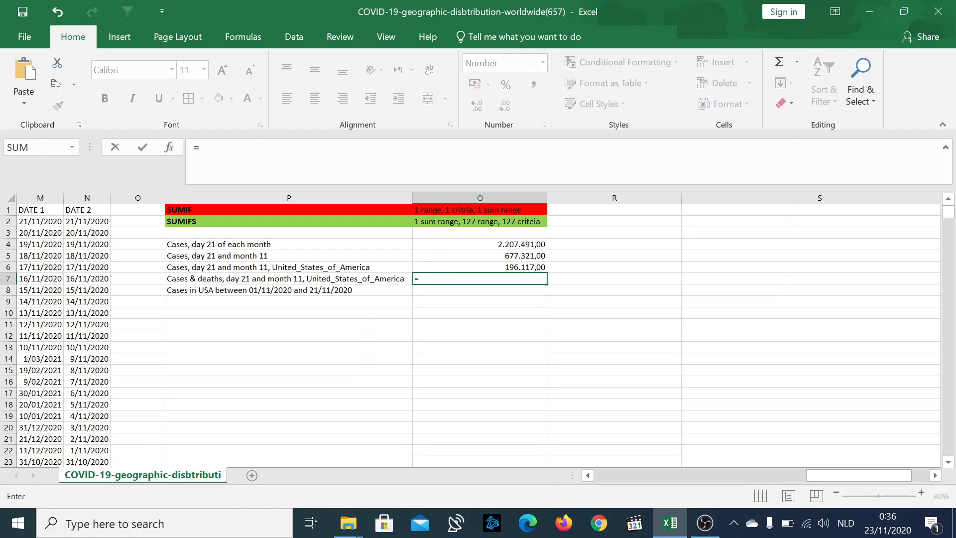
type("sumi")
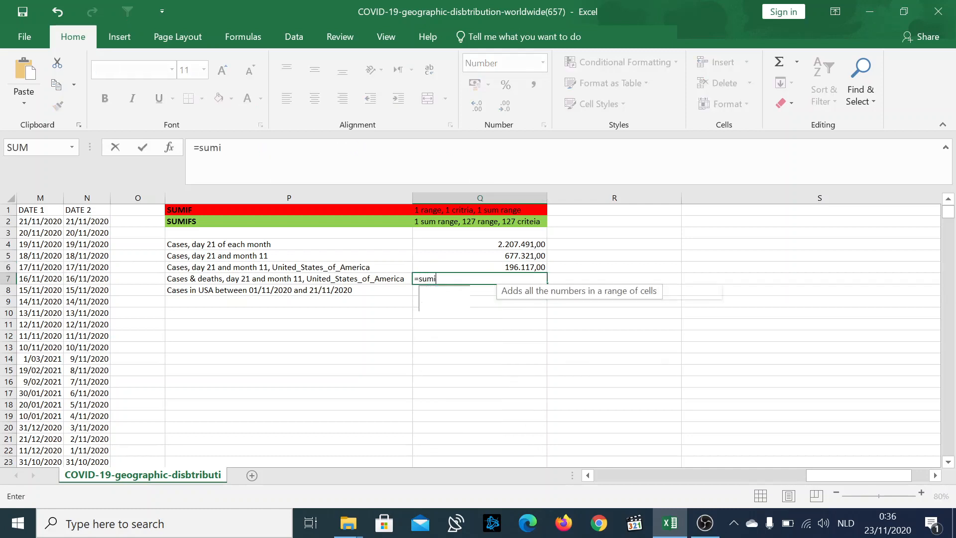
type("fs")
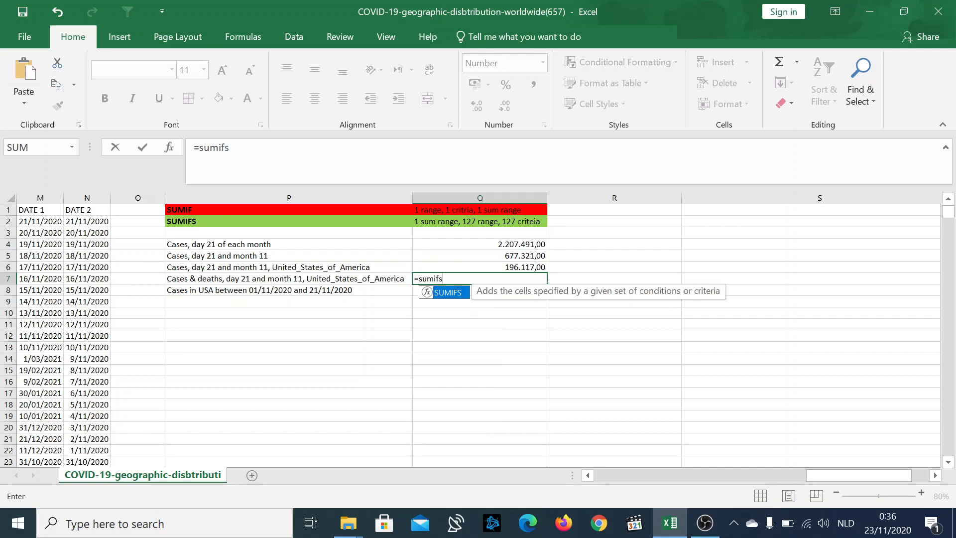
type("(")
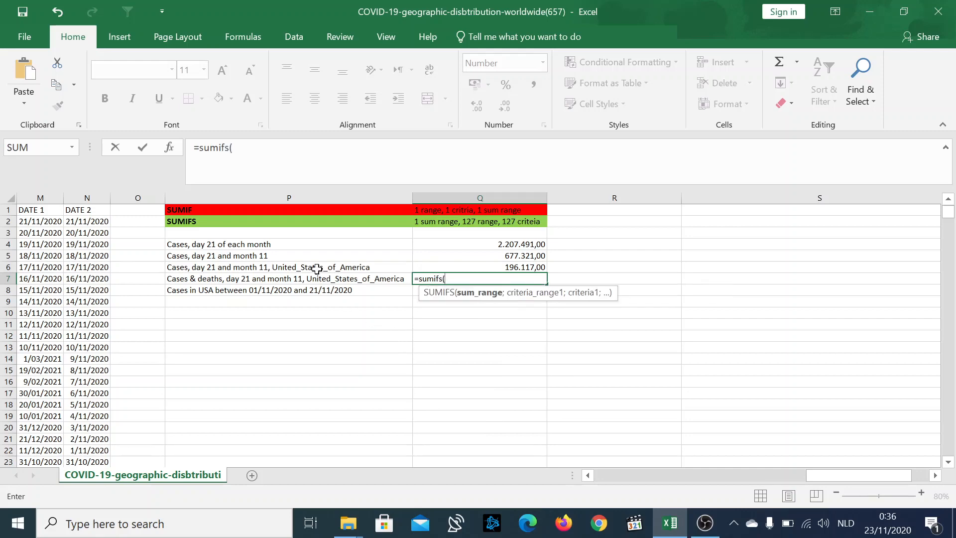
scroll(317, 269, "left", 1)
scroll(317, 269, "left", 5)
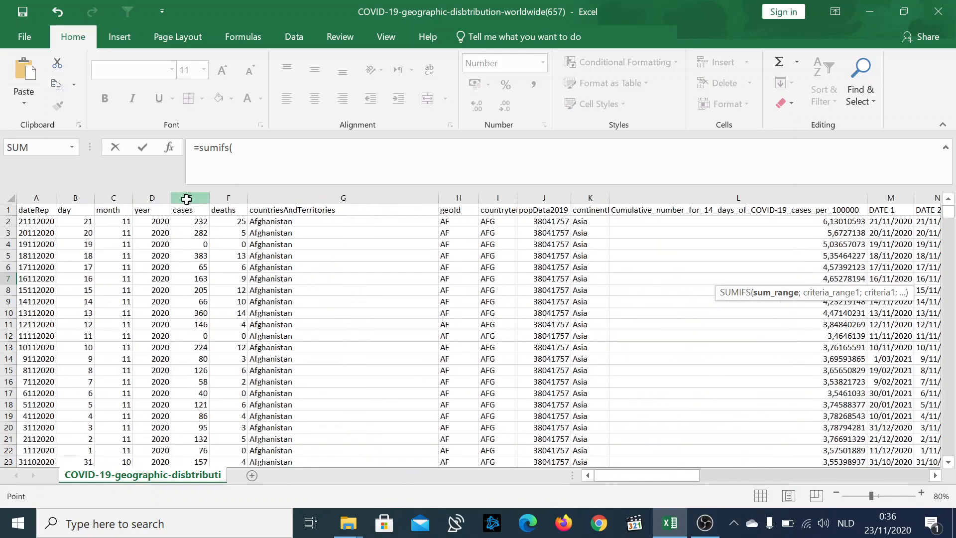
left_click(183, 195)
type(";")
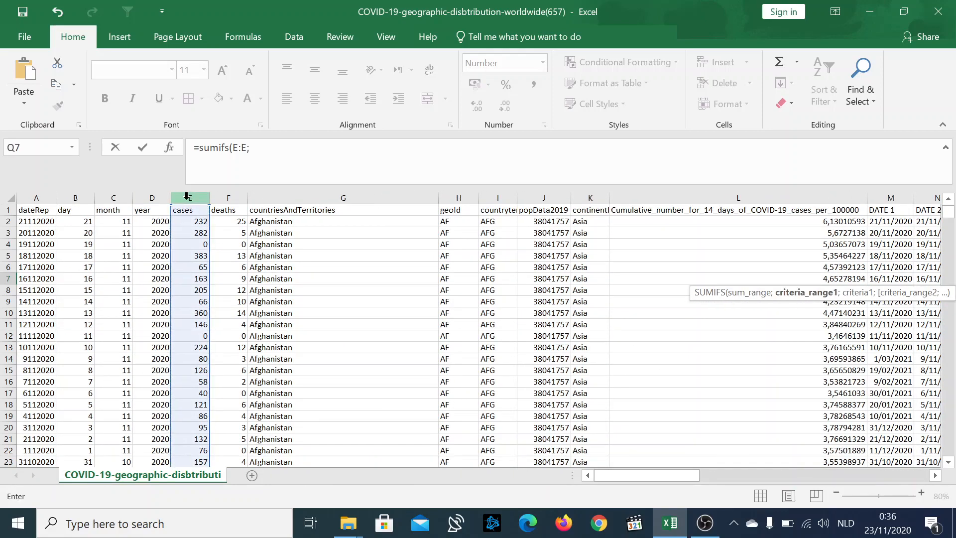
Add the day column B:B with criterion 21 and the month column C:C with criterion 11 to the Q7 formula
left_click(75, 197)
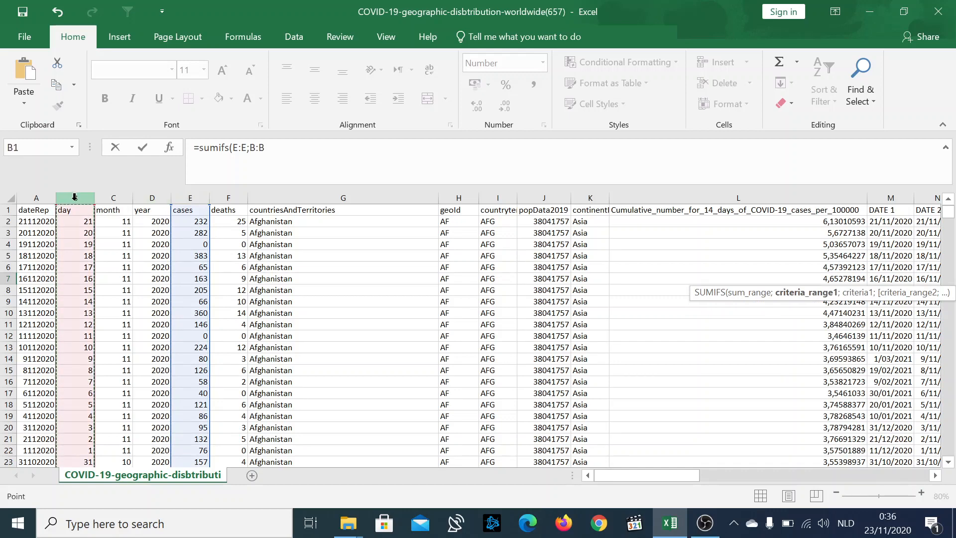
type(";21")
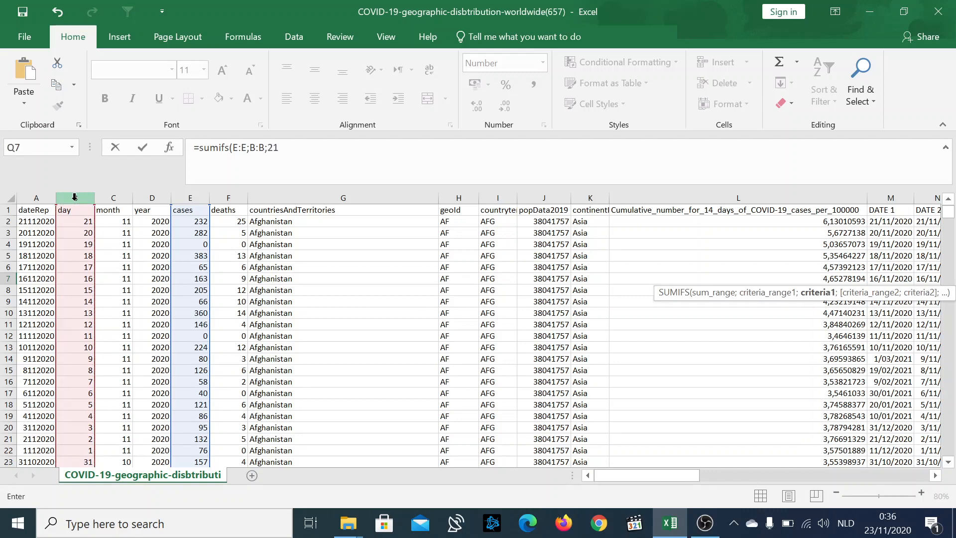
type(";")
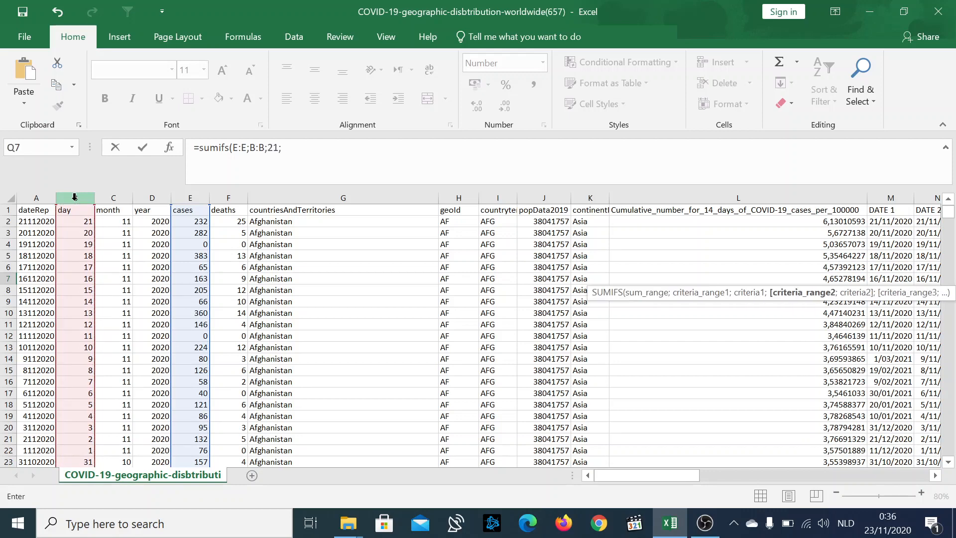
left_click(123, 198)
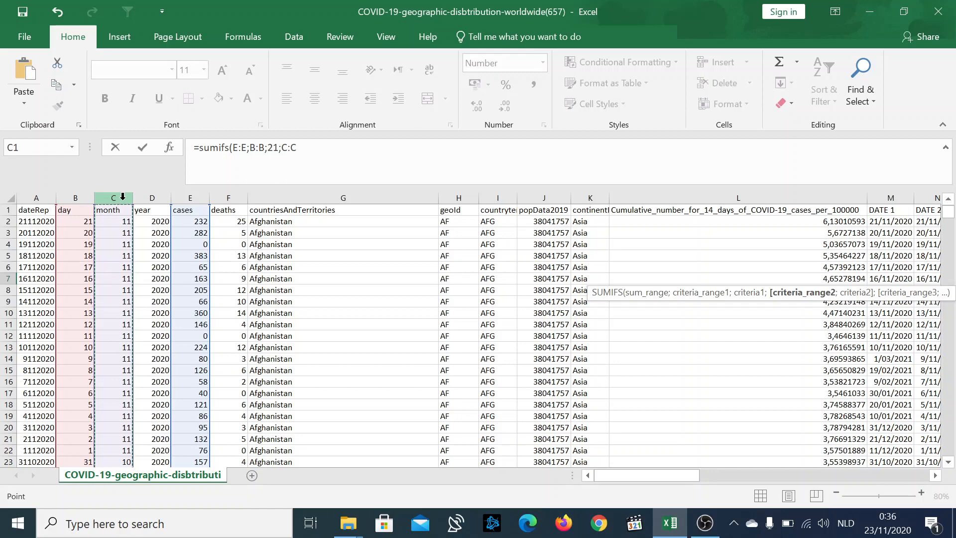
type("1")
key("BackSpace")
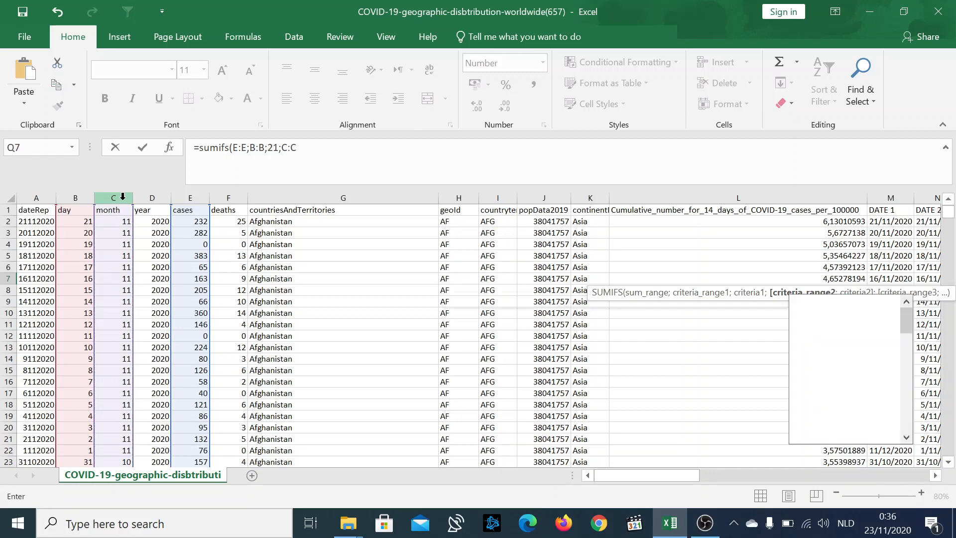
type(";1")
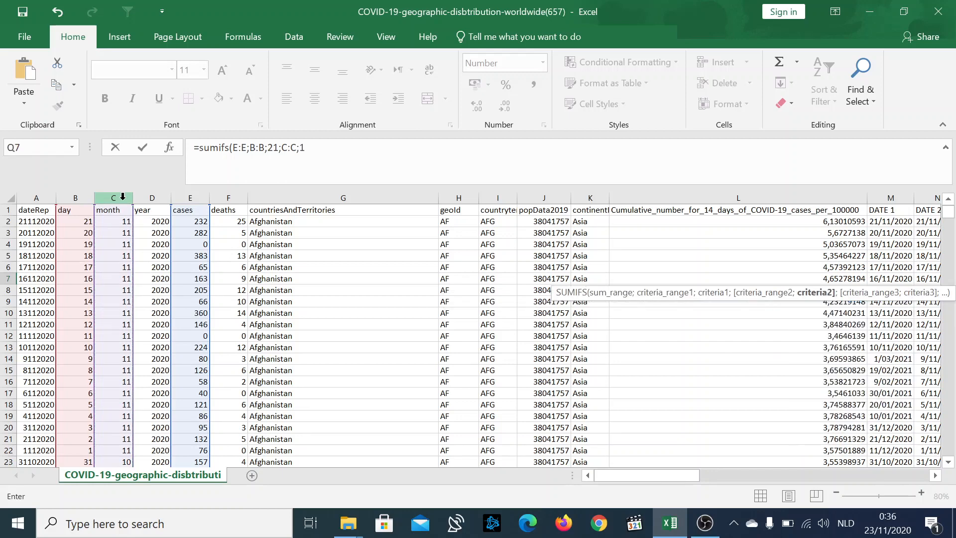
type("1;")
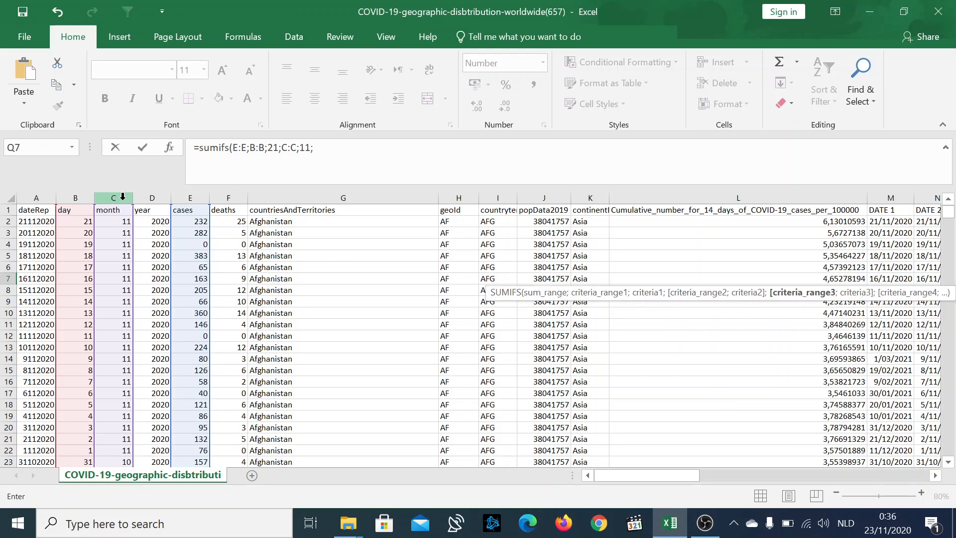
Add the countriesAndTerritories column G:G with criterion "United_States_of_America" to the SUMIFS formula in Q7
left_click(315, 194)
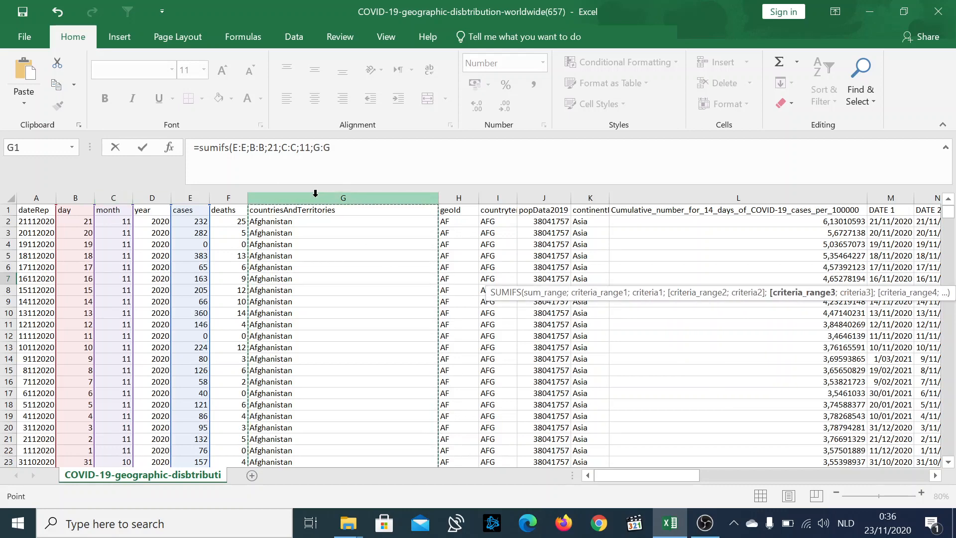
type(";")
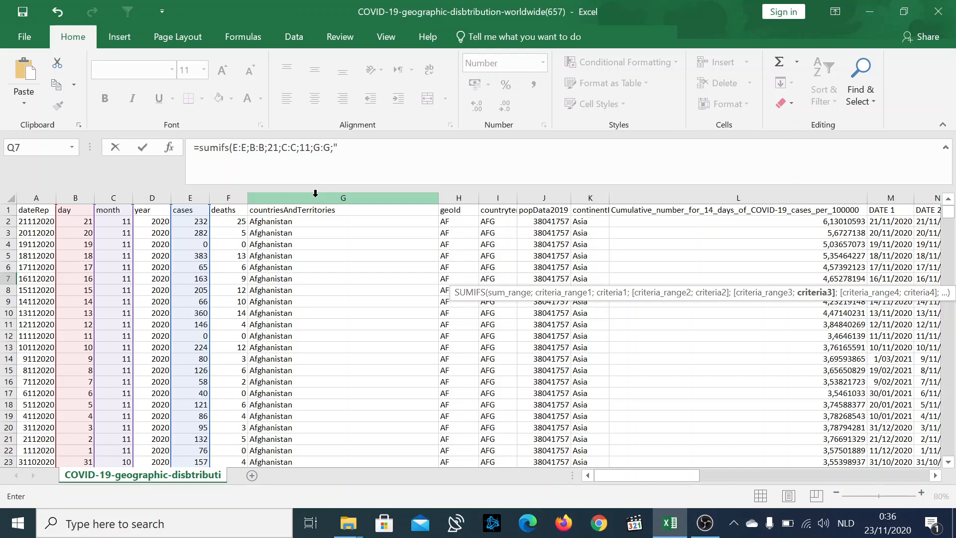
type("\"")
type("United_States_of_America")
type("\"")
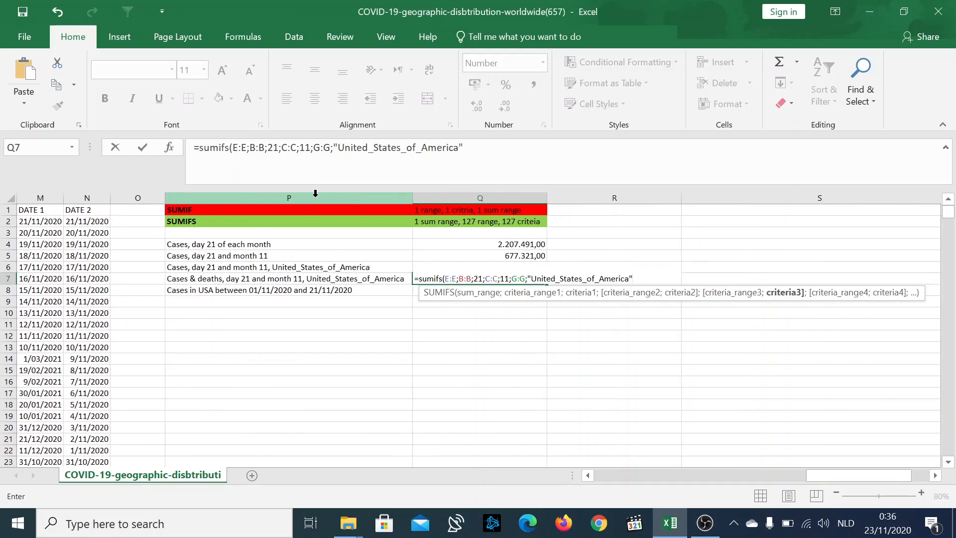
Close the first SUMIFS in Q7 and add a second SUMIFS to it with the deaths column F:F as sum range
type(")+")
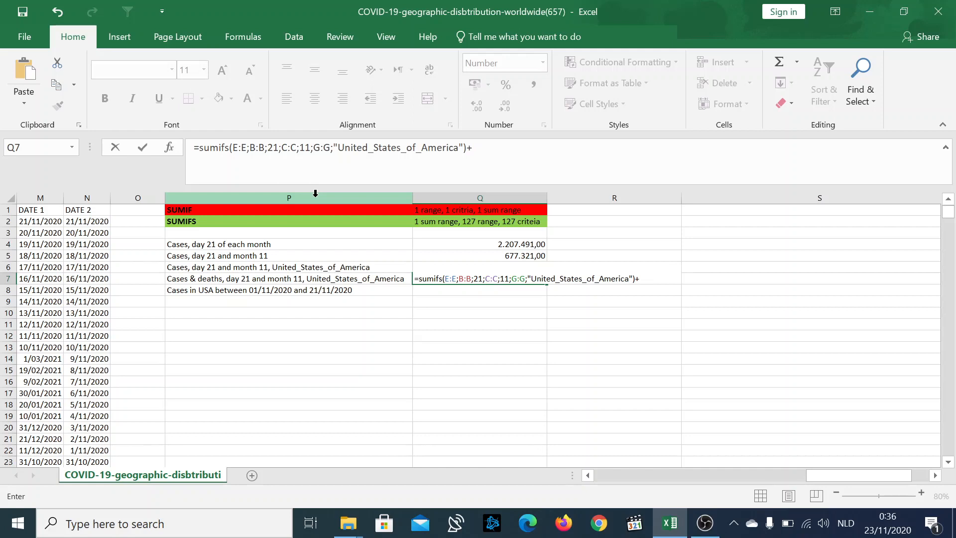
type("sumif")
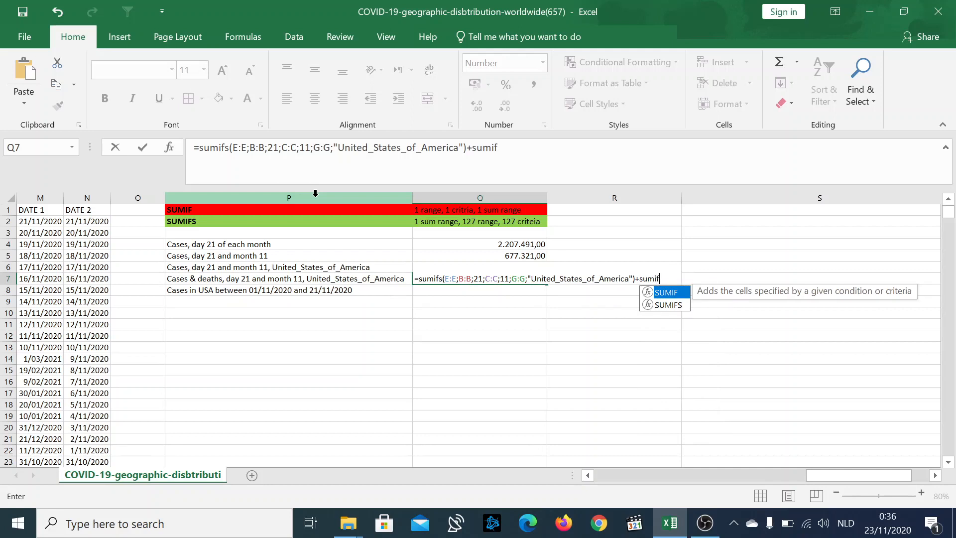
type("s(")
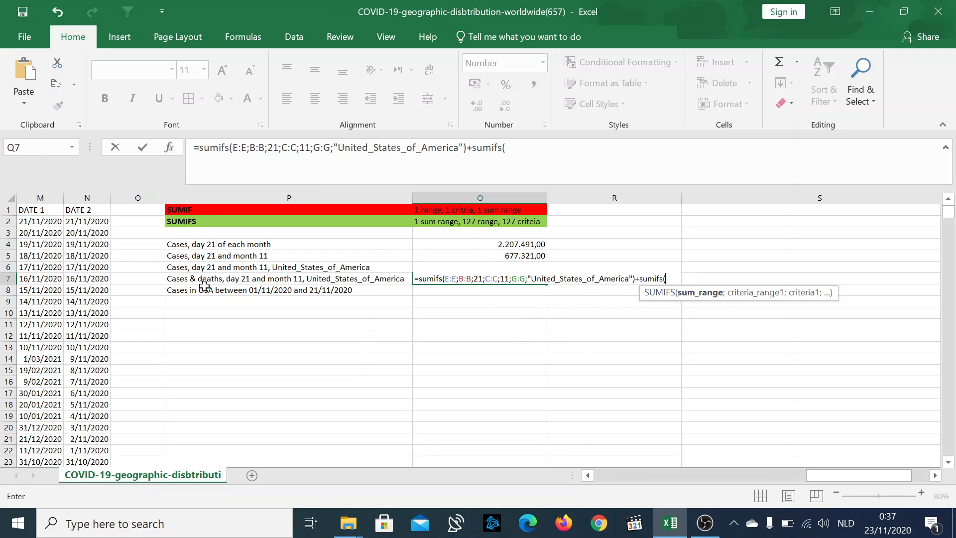
scroll(269, 319, "left", 10)
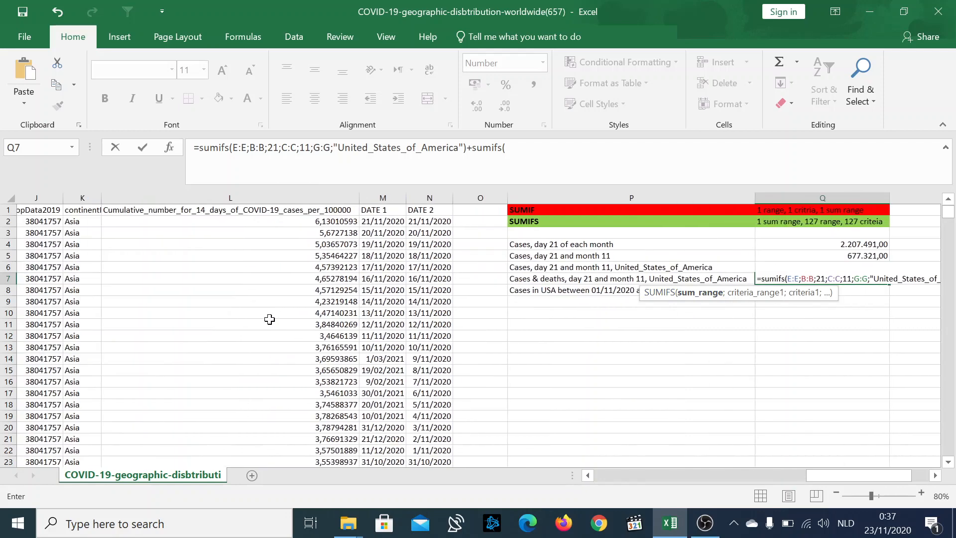
scroll(269, 319, "left", 3)
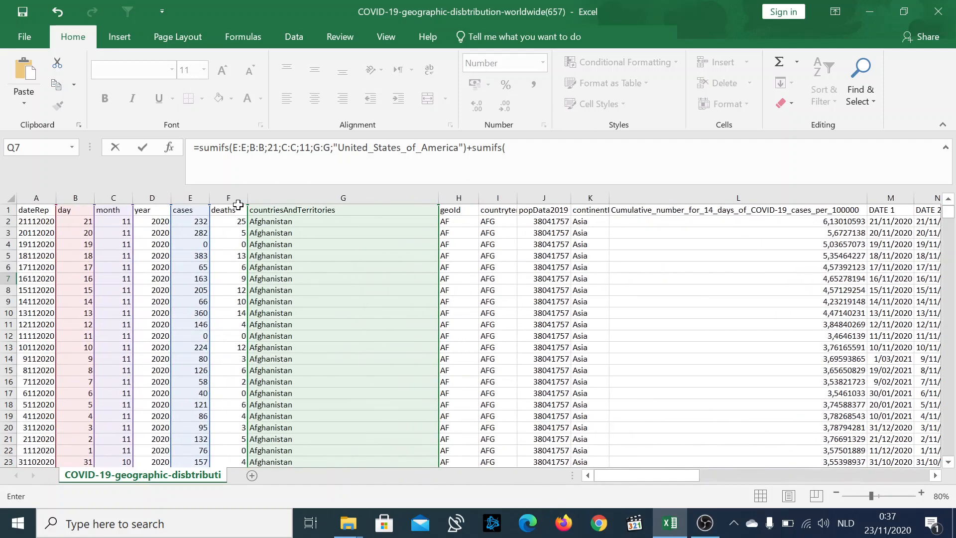
left_click(227, 194)
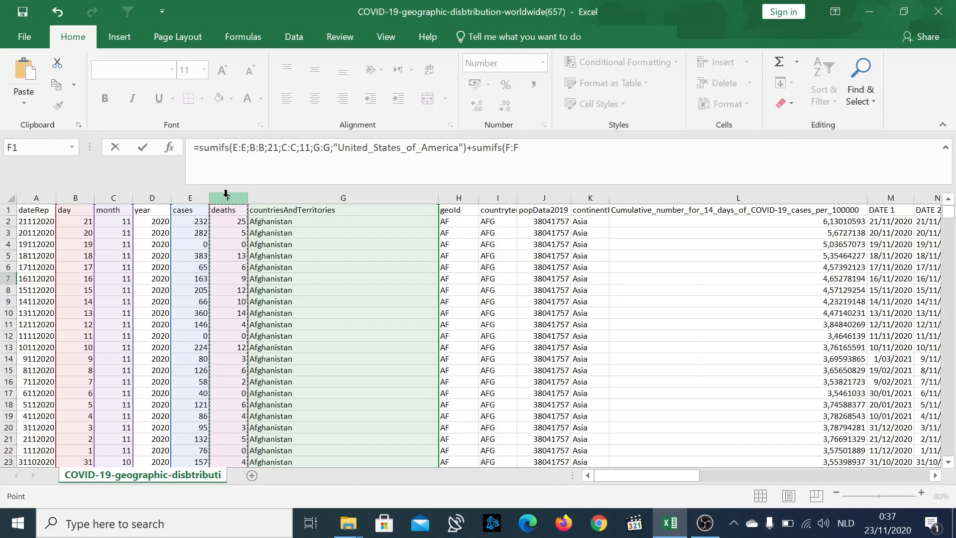
type(";")
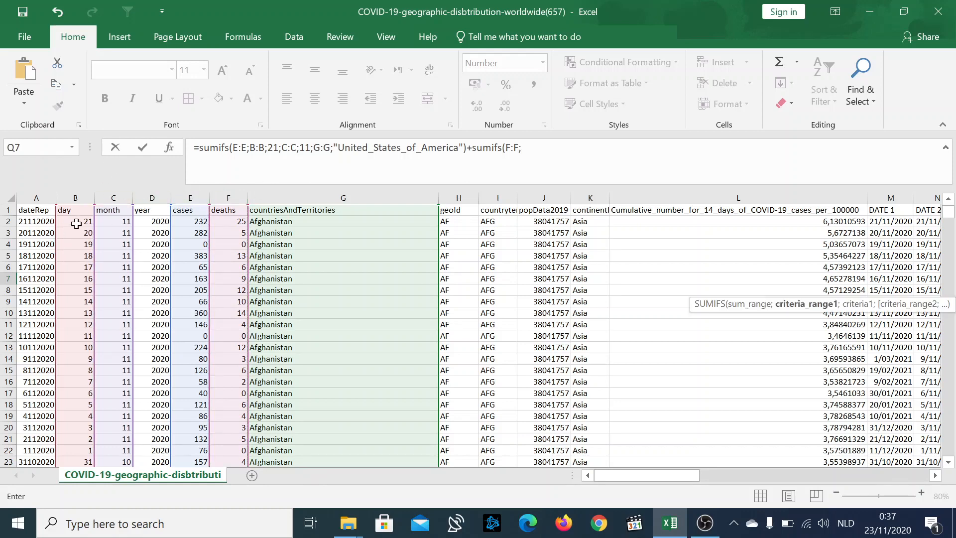
Give the second SUMIFS in Q7 the day column B:B with criterion 21 and the month column C:C with criterion 11
left_click(74, 194)
type(";")
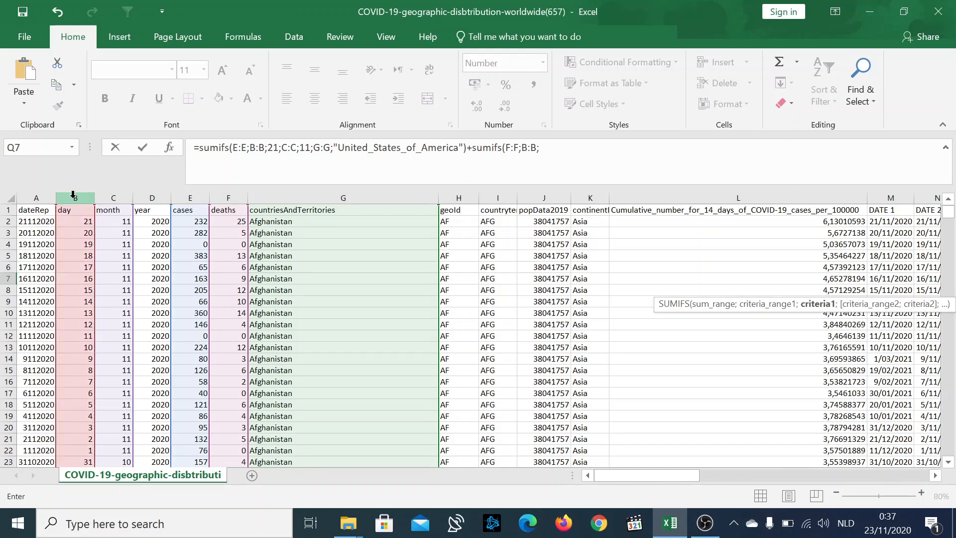
type("21;")
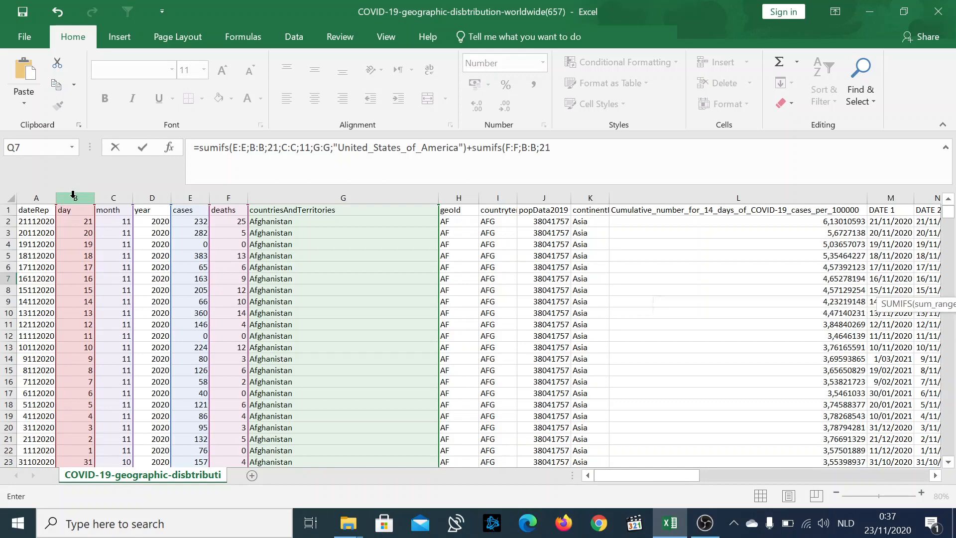
left_click(107, 195)
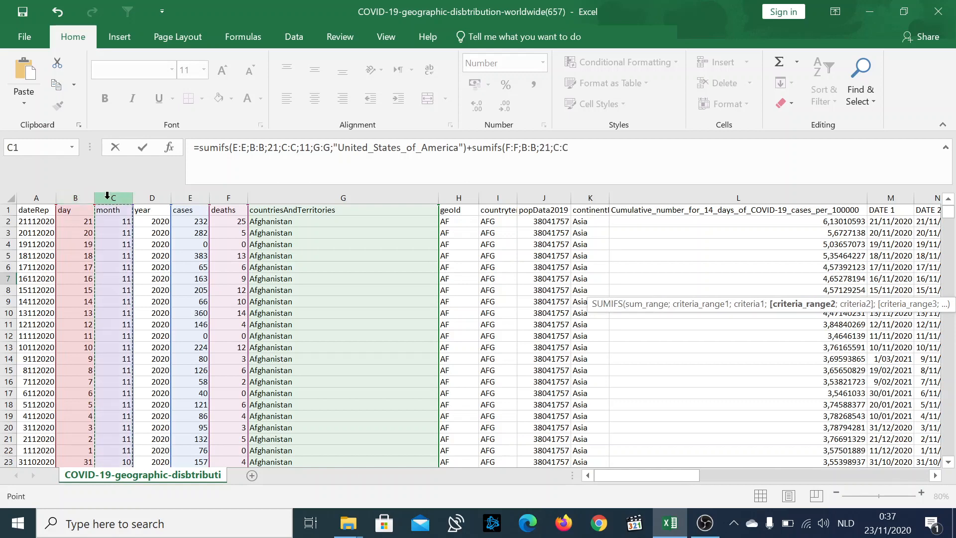
type(";11")
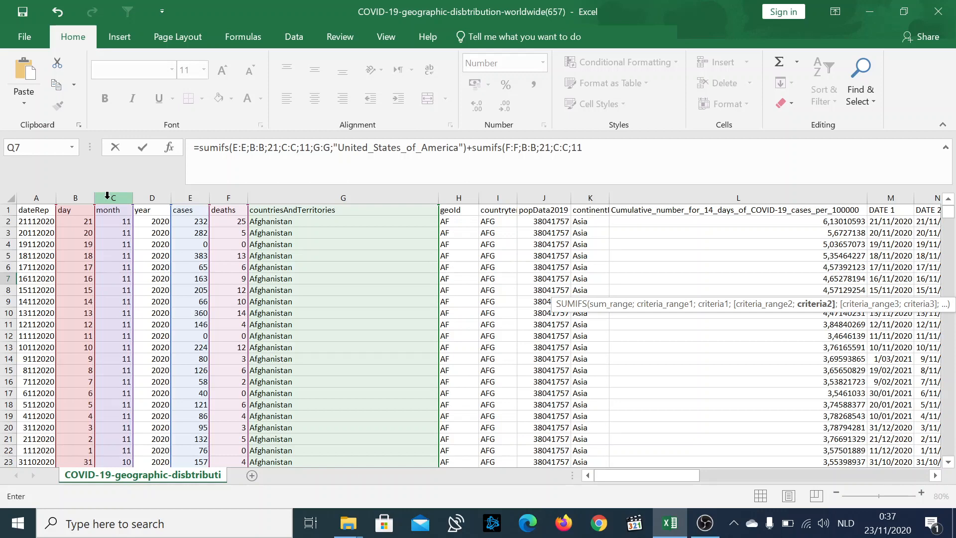
type(";")
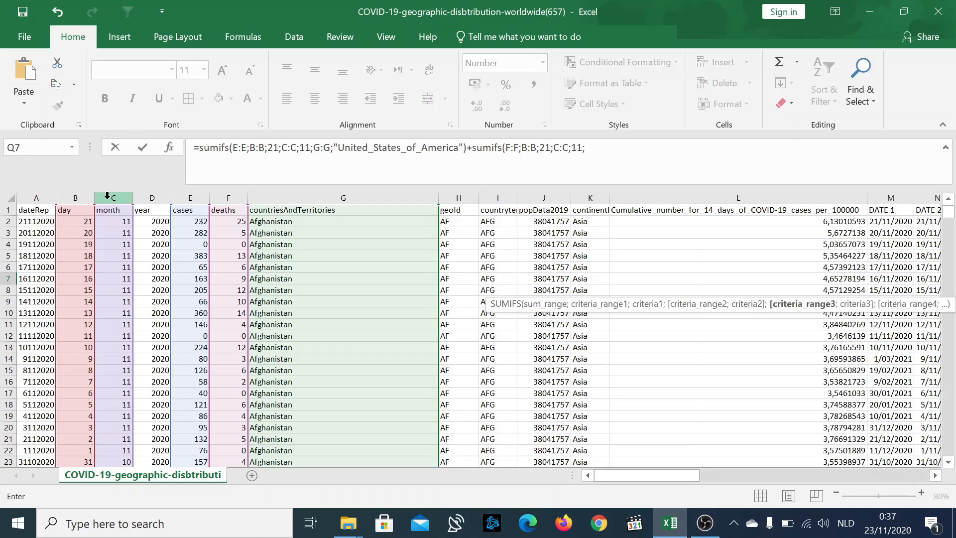
Complete the Q7 formula by adding column G:G with criterion "United_States_of_America" to the second SUMIFS, and review the entered formula
left_click(354, 197)
type(";")
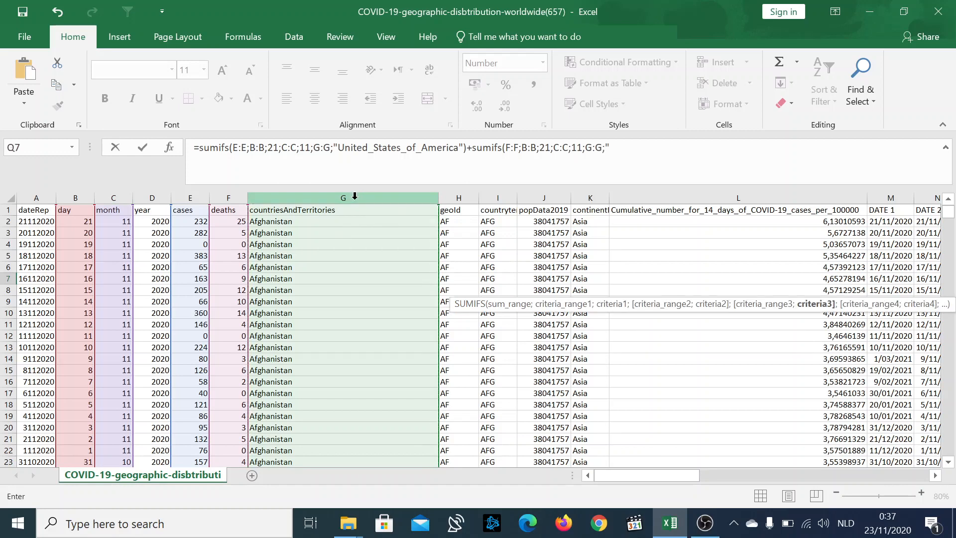
type("\"United_States_of_America")
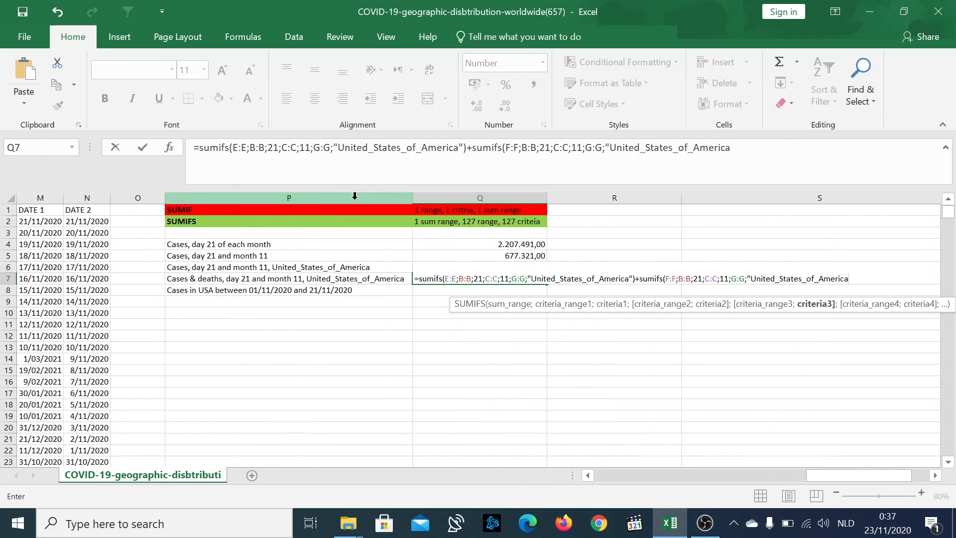
type("\"")
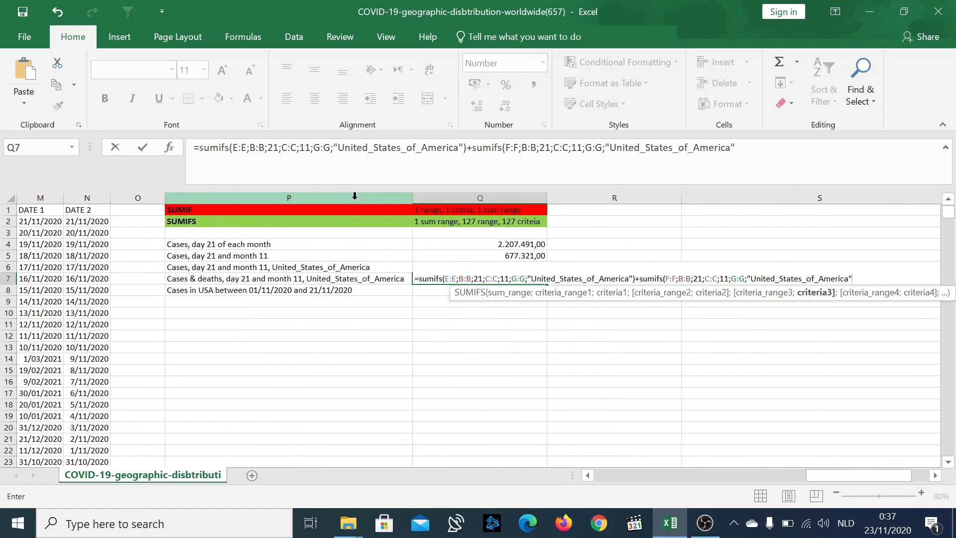
type(")")
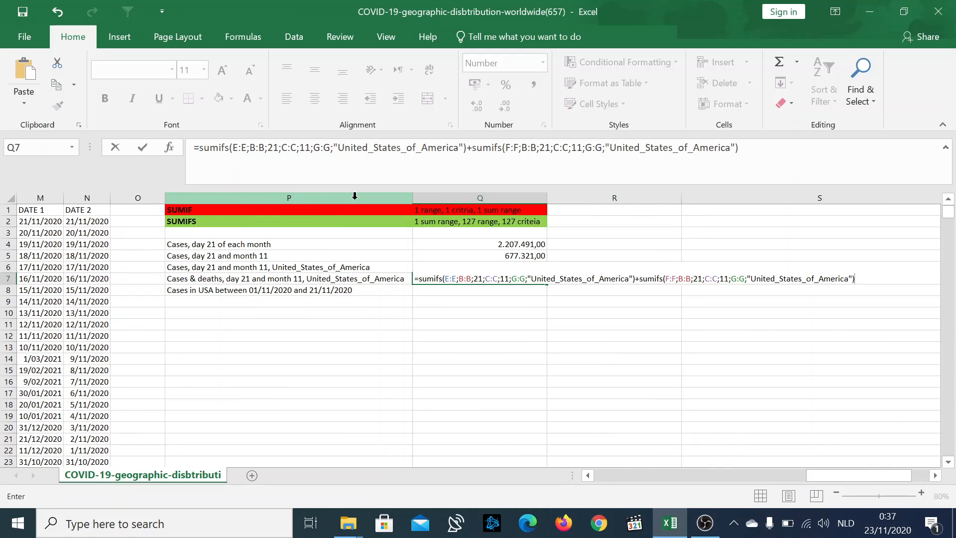
key("Return")
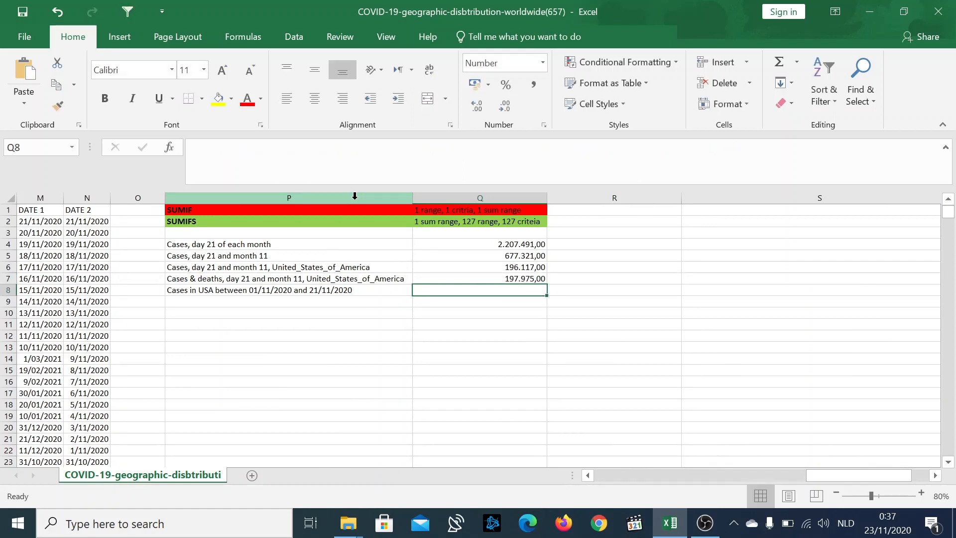
key("Up")
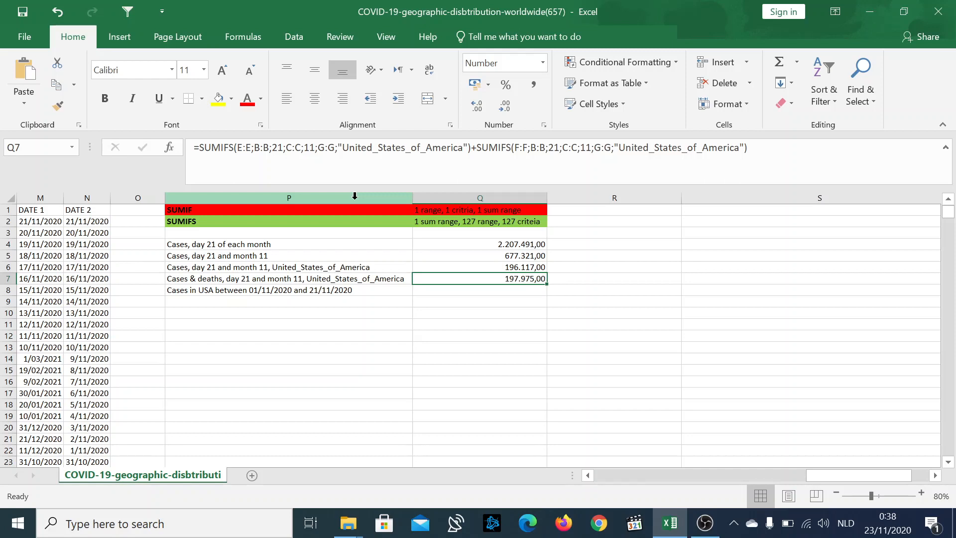
Start a SUMIFS formula in Q8 with the cases column E:E as sum range
key("Down")
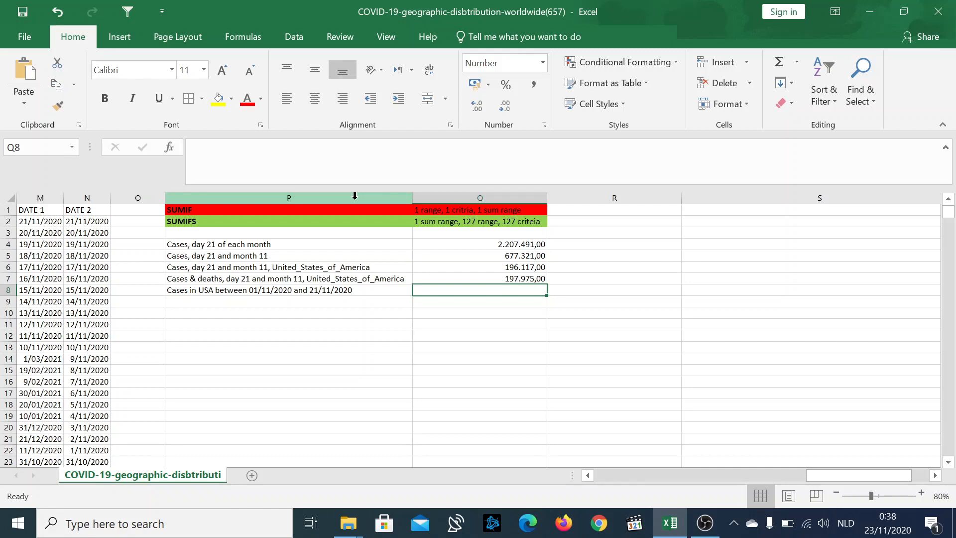
type("=")
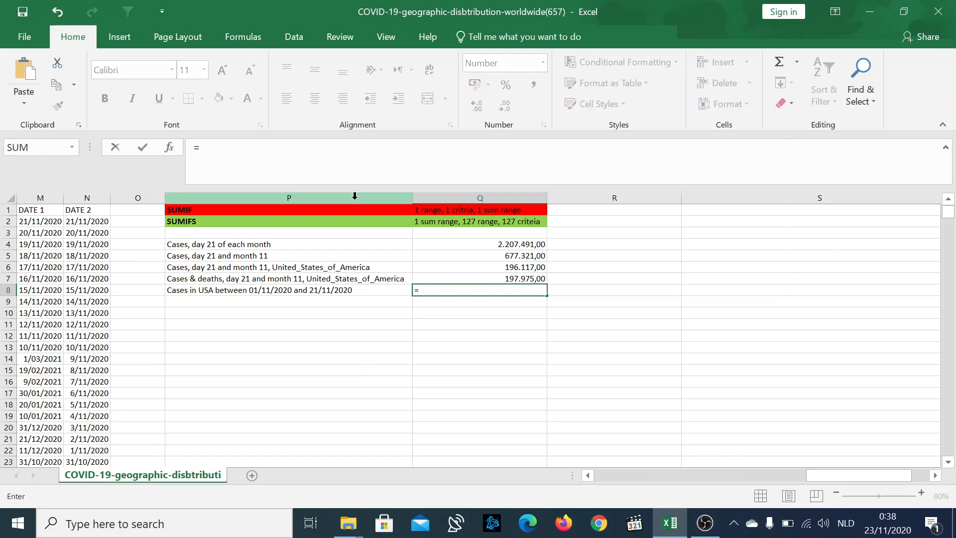
type("sumif")
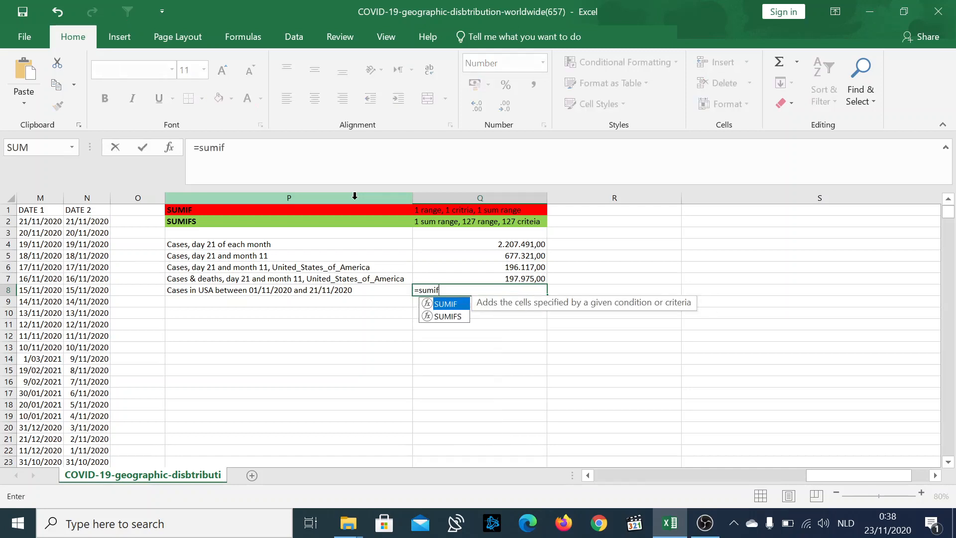
type("s(")
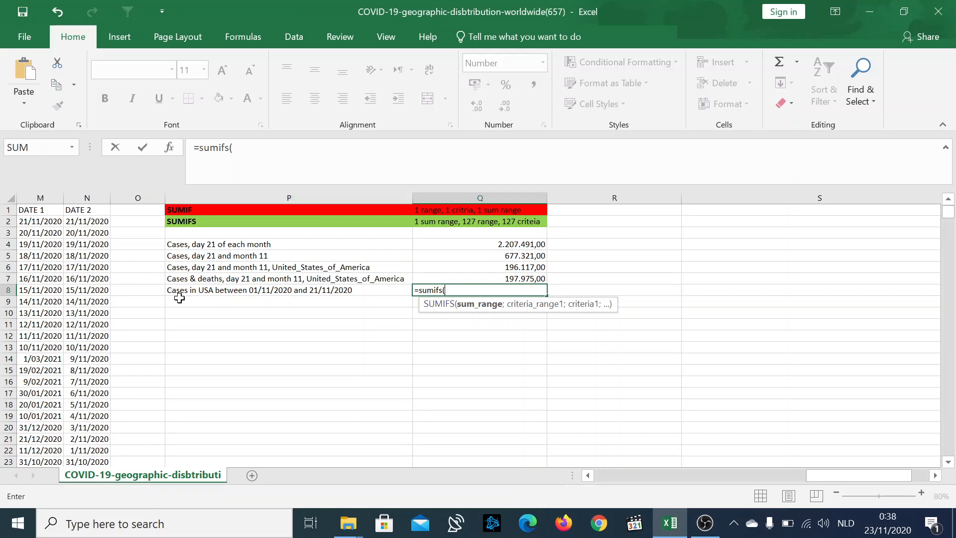
scroll(179, 289, "left", 6)
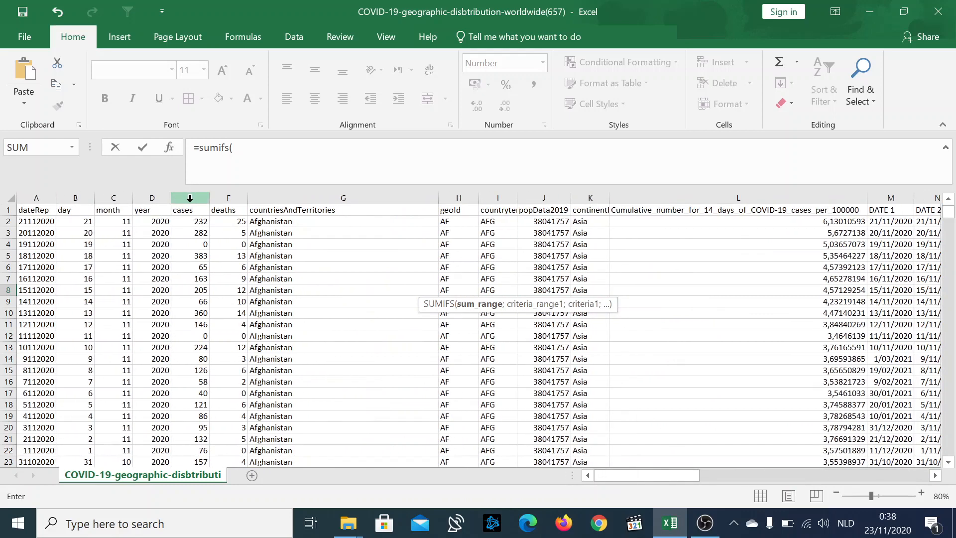
left_click(191, 201)
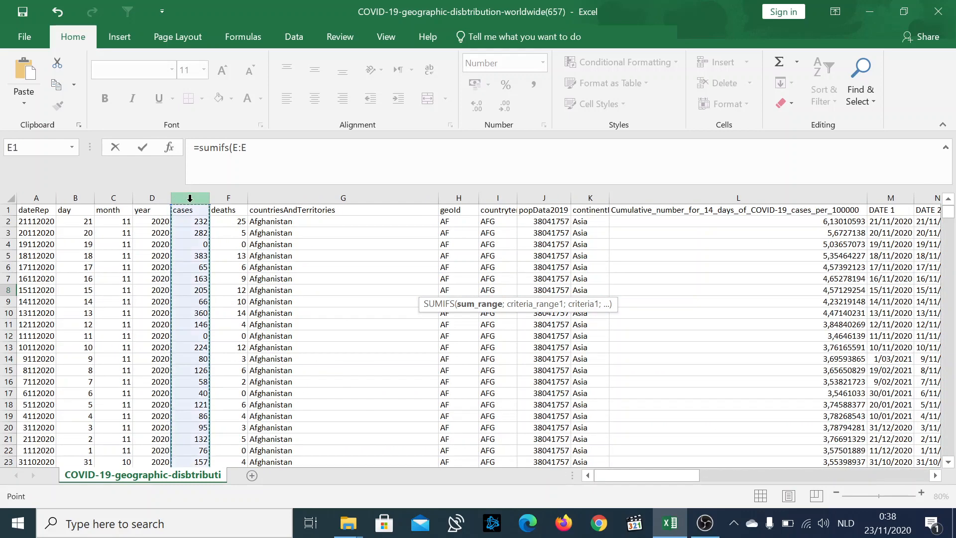
type(";")
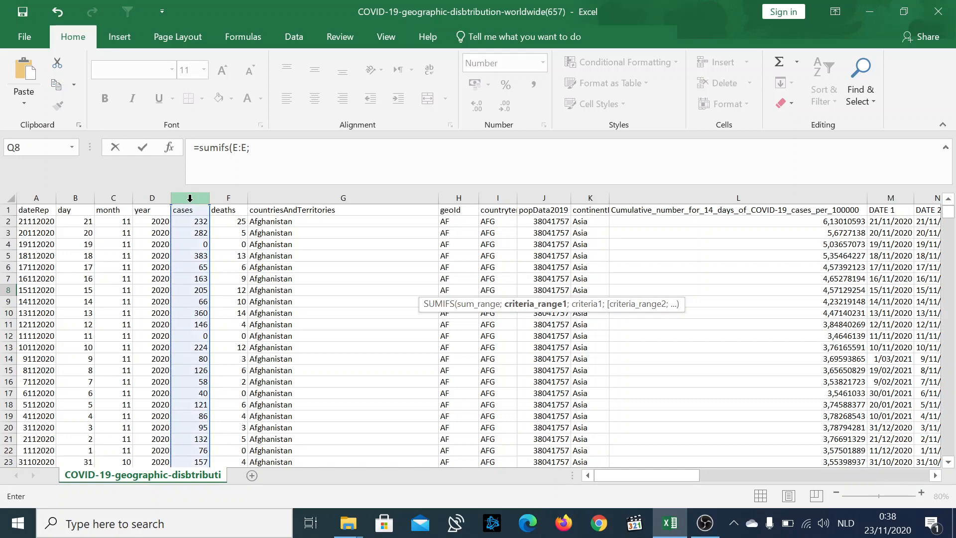
Add the countriesAndTerritories column G:G with criterion "United_States_of_America" as the first condition of the Q8 formula
left_click(287, 198)
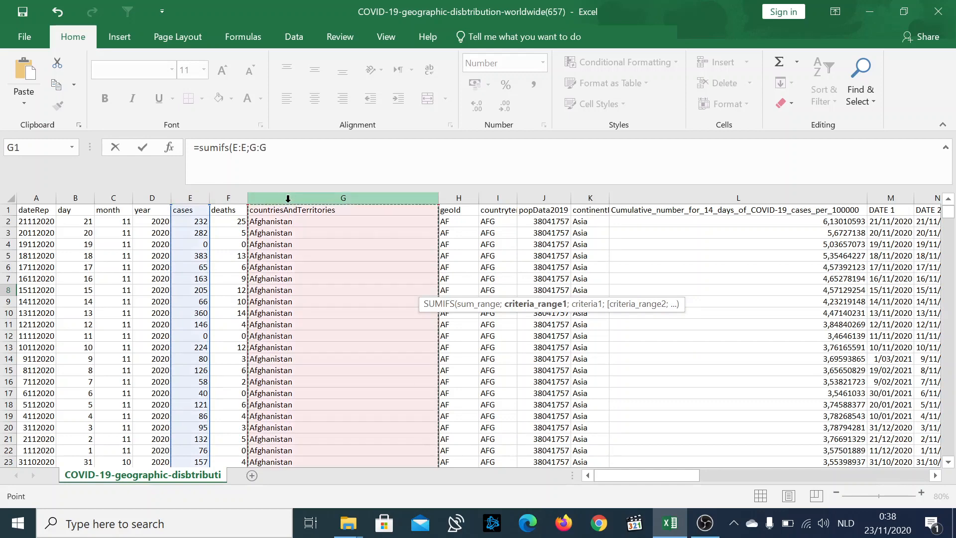
type(";")
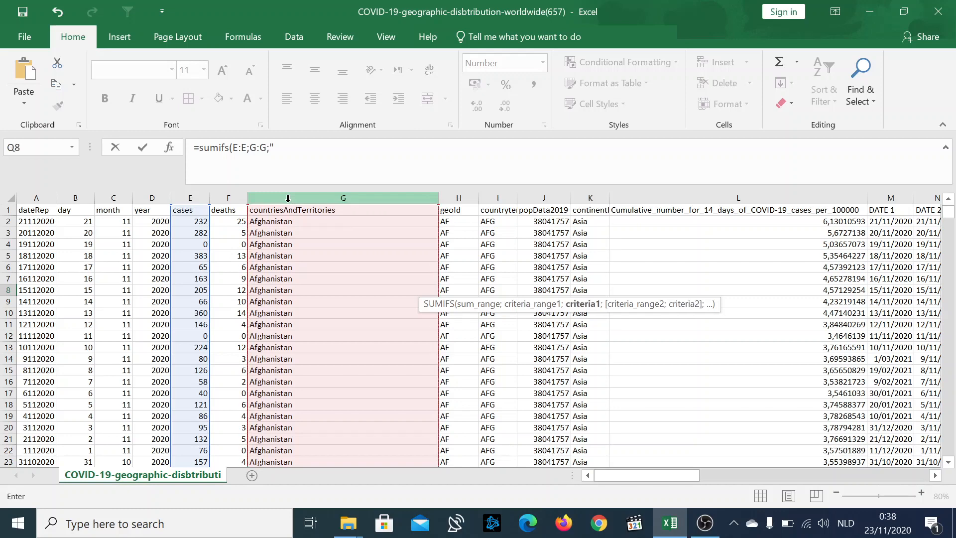
type("\"")
type("United_States_of_America")
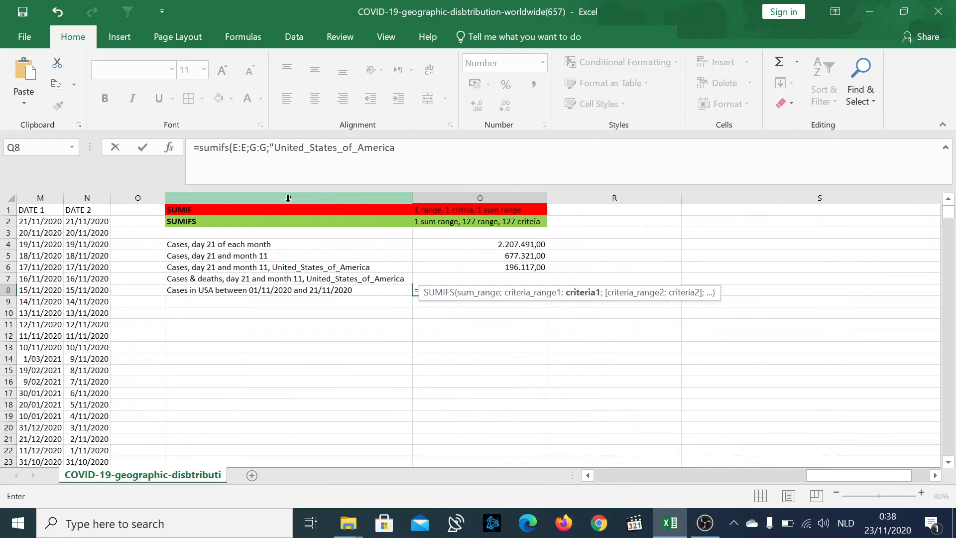
type("\"")
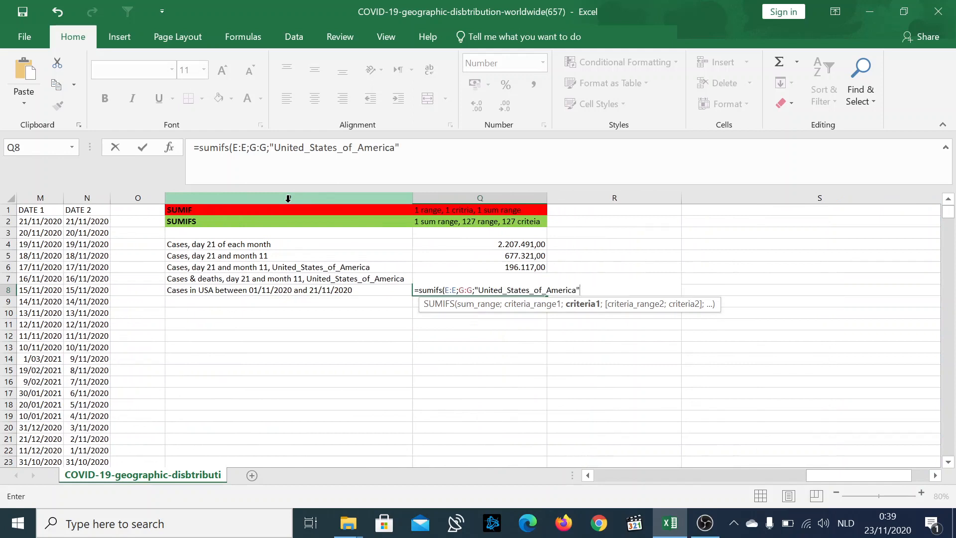
type(";")
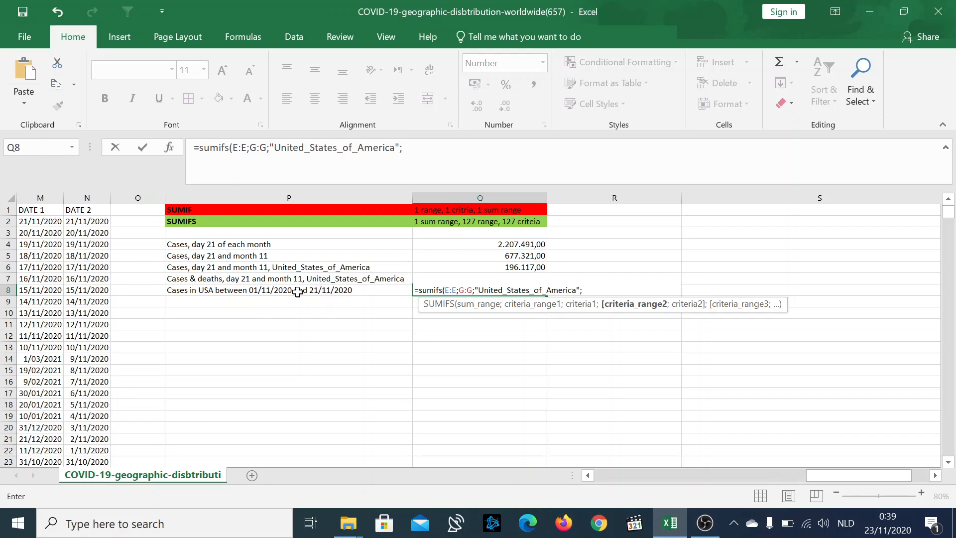
scroll(297, 292, "left", 2)
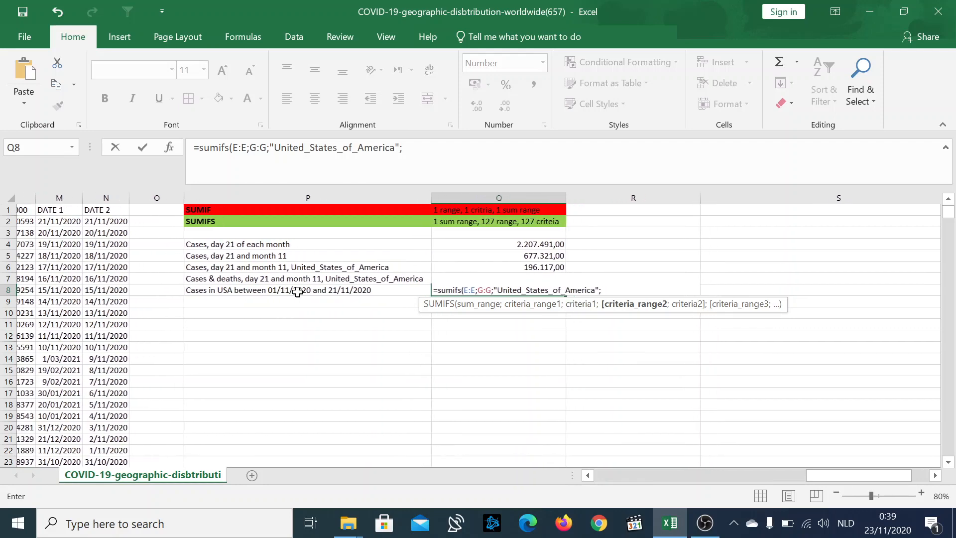
scroll(298, 292, "right", 2)
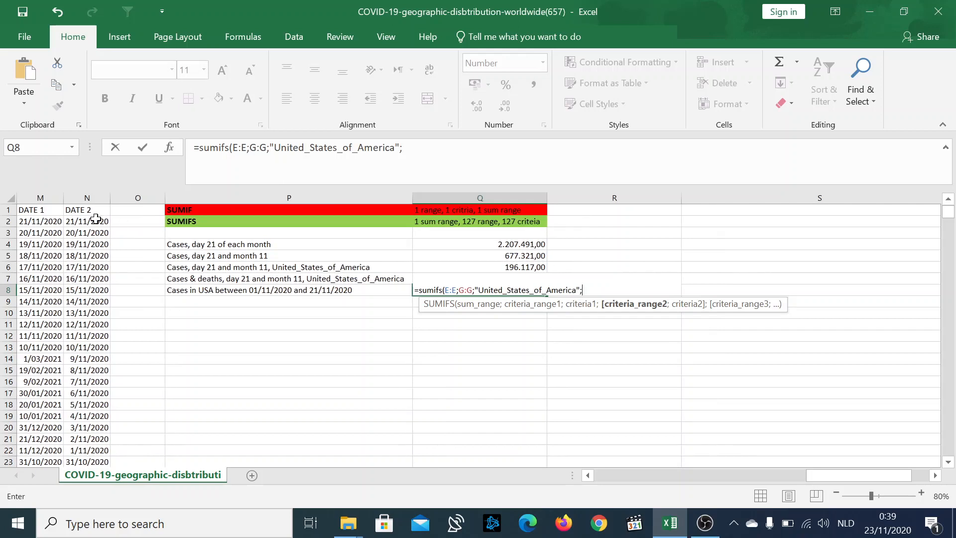
Add the DATE 1 column M:M with criterion ">=01/11/2020" as the second condition of the Q8 SUMIFS formula
left_click(51, 196)
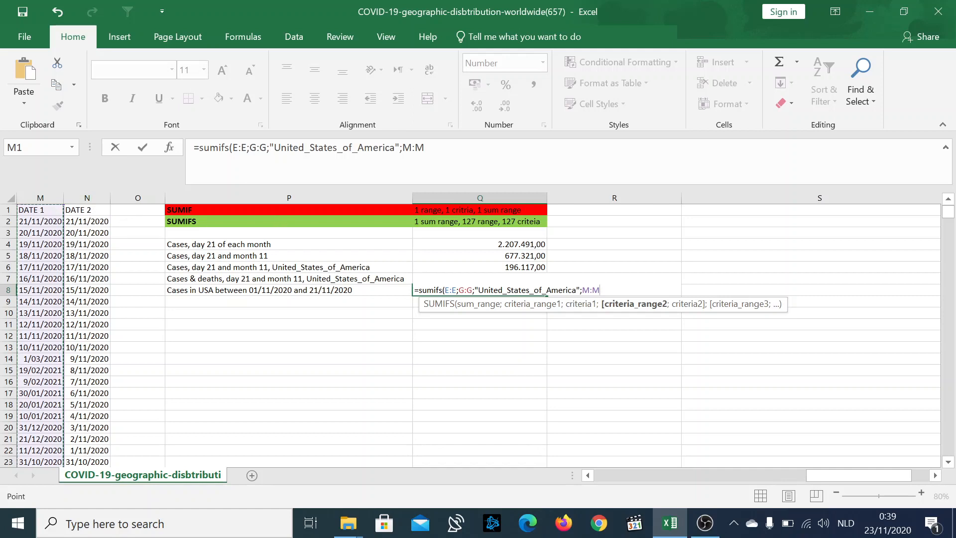
left_click(425, 147)
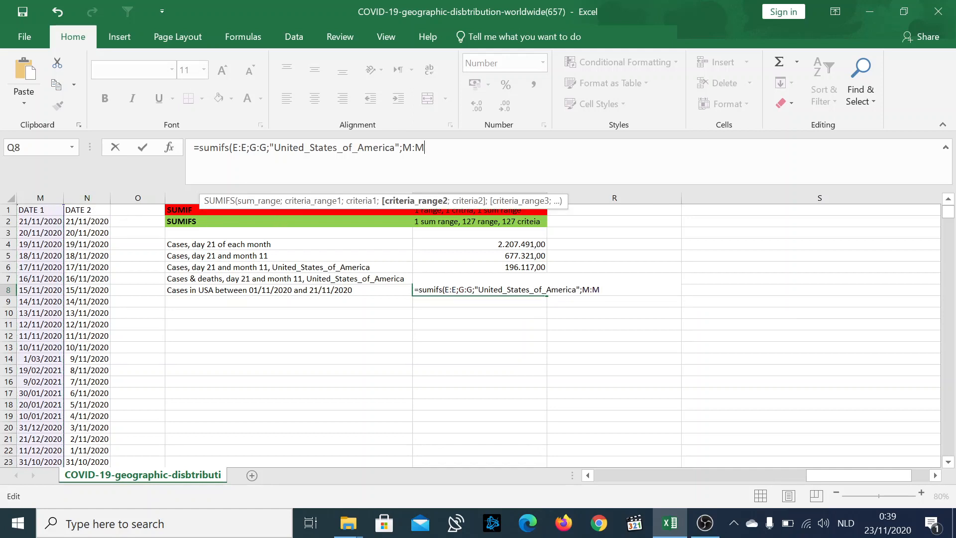
type(";")
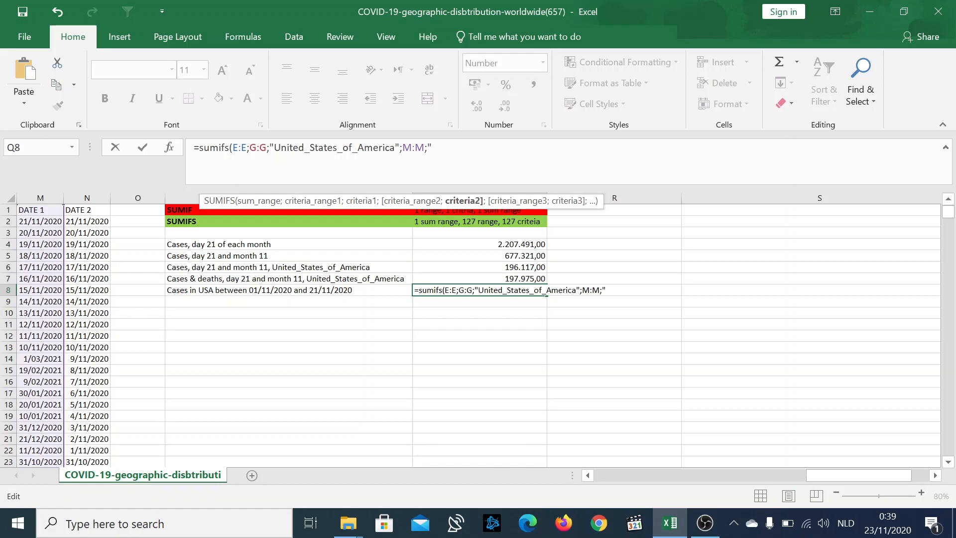
type("<")
type("=")
key("BackSpace")
key("BackSpace")
type(">=01/11/2020")
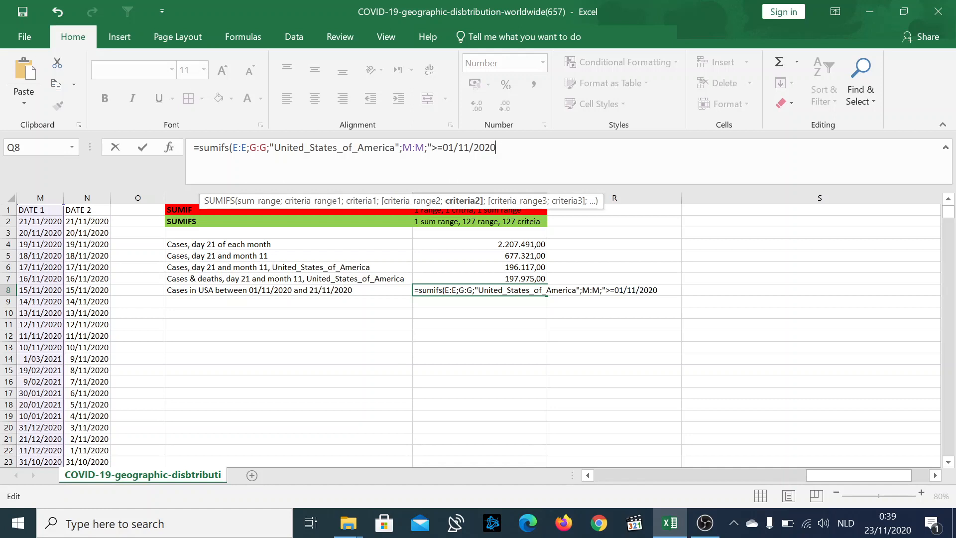
type("\";")
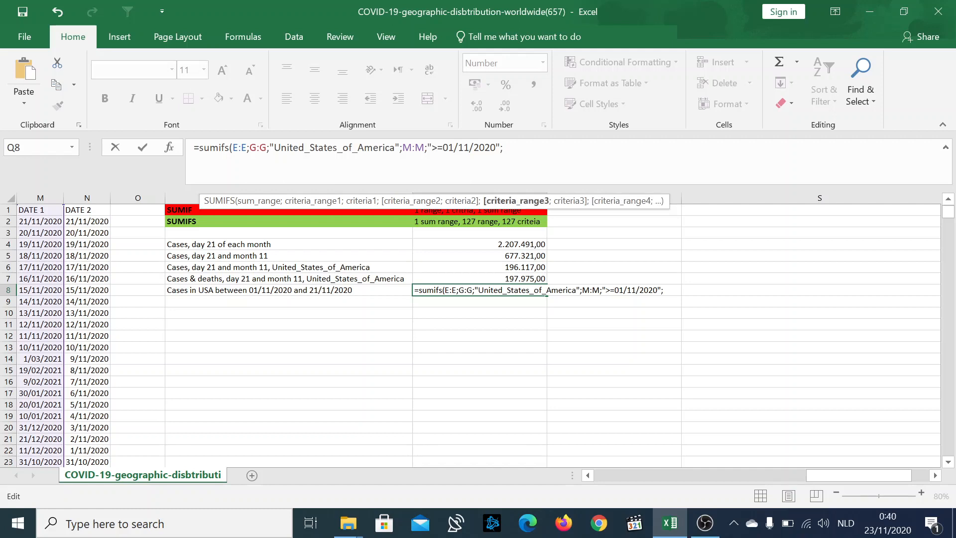
Complete the Q8 formula by adding column M:M with criterion "<=21/11/2020" as the third condition, and review the entered formula
left_click(44, 209)
left_click(44, 198)
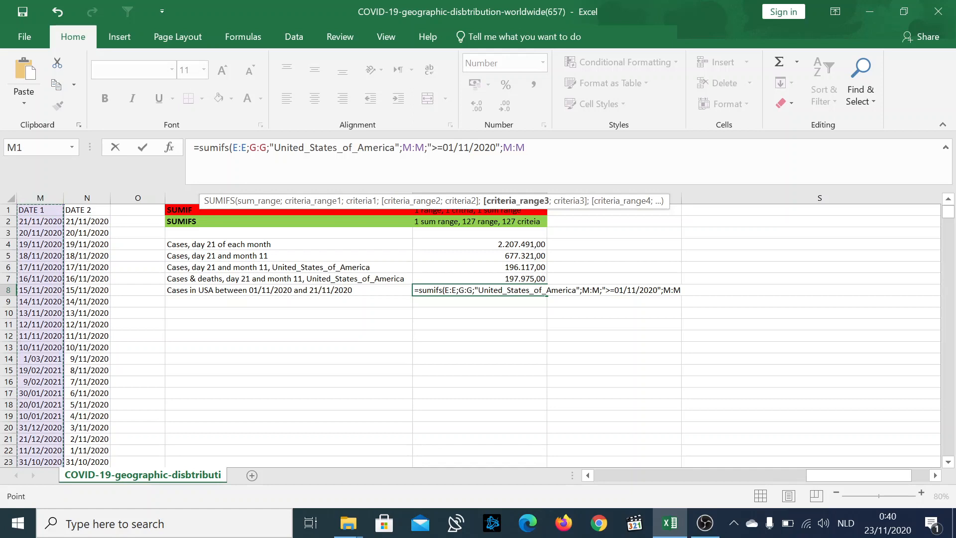
type(";")
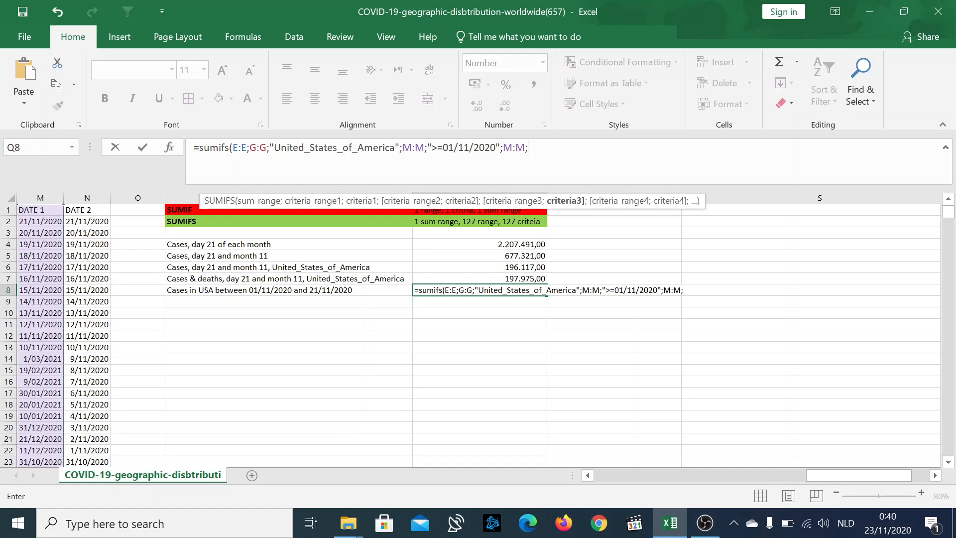
type("\"<=21/11/2020")
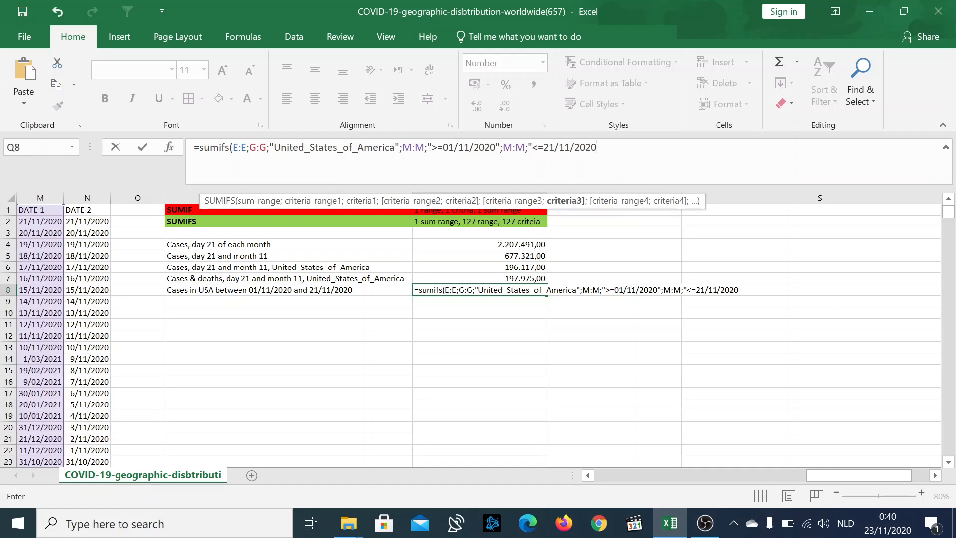
type("\")")
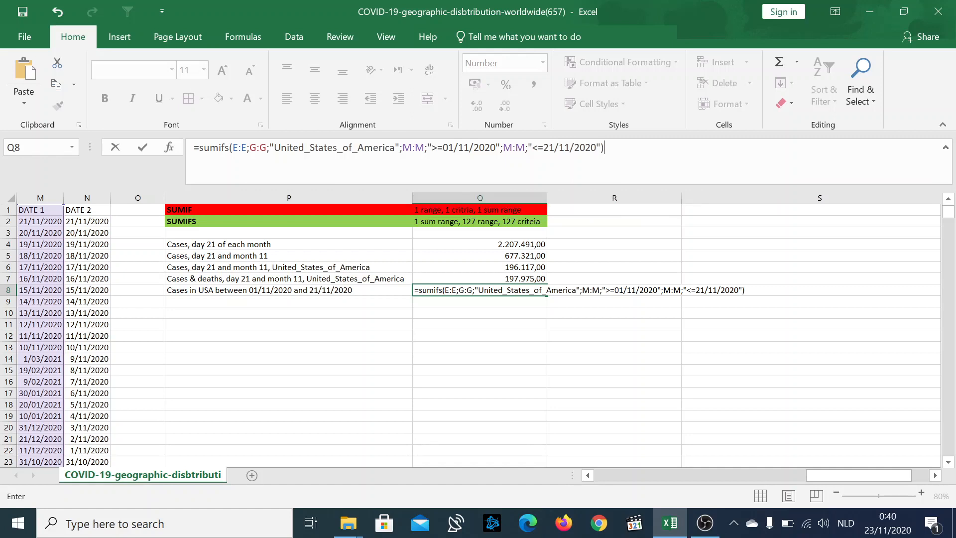
key("Return")
key("Up")
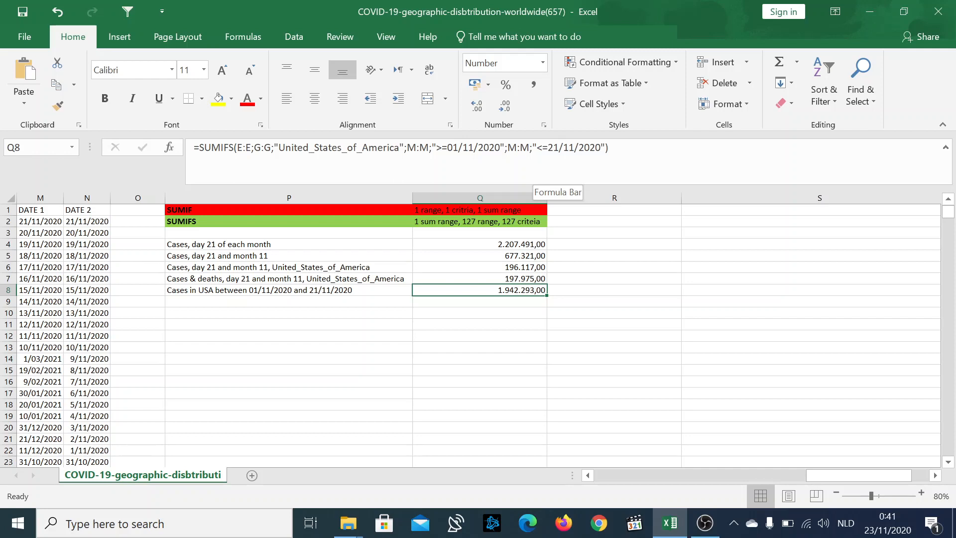
Review the SUMIFS formulas in Q4 to Q7 one by one against their descriptions in column P
key("Up")
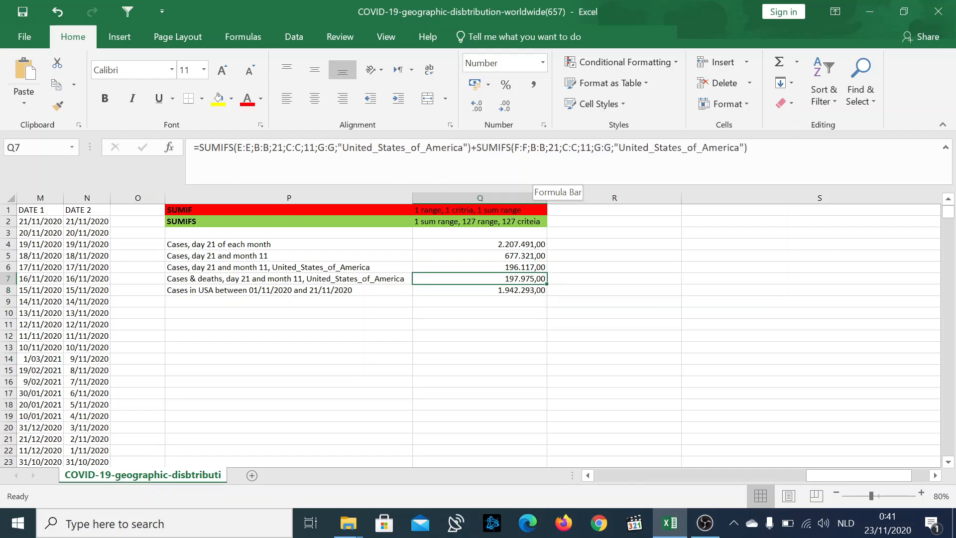
key("Up")
key("Up")
key("Left")
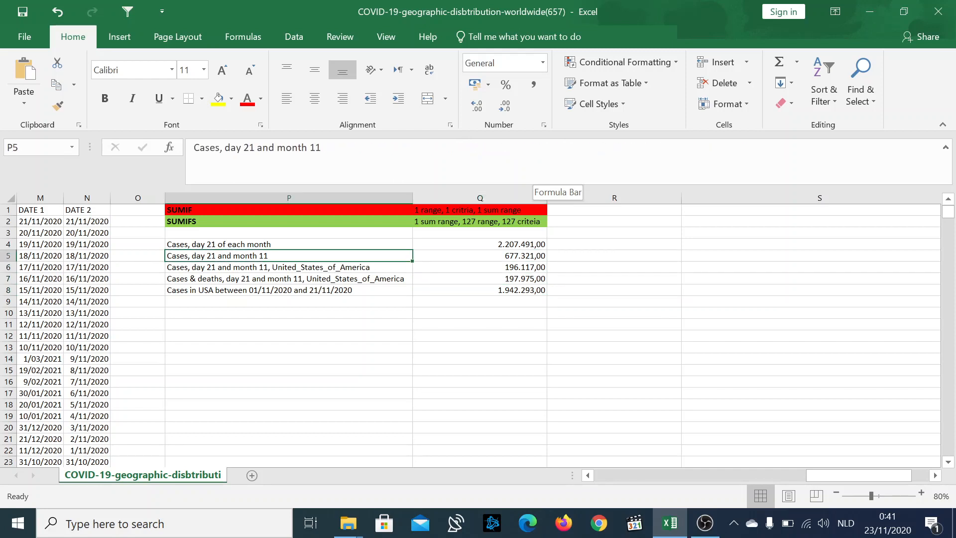
key("Up")
key("Right")
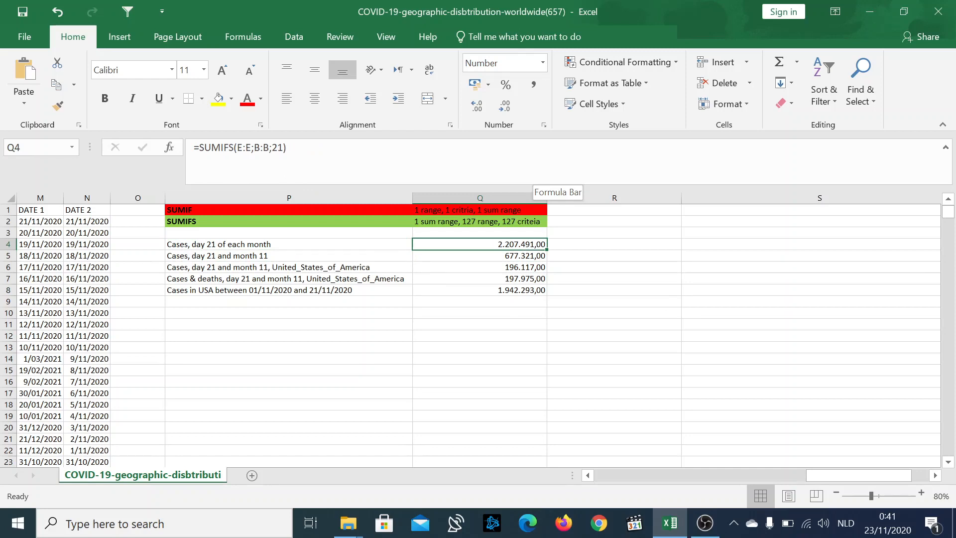
key("Down")
key("Down")
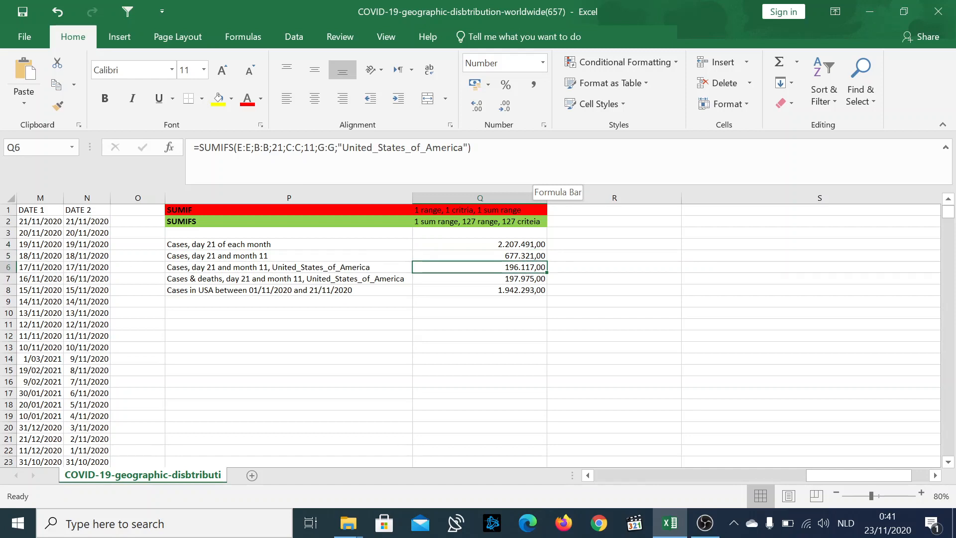
key("Down")
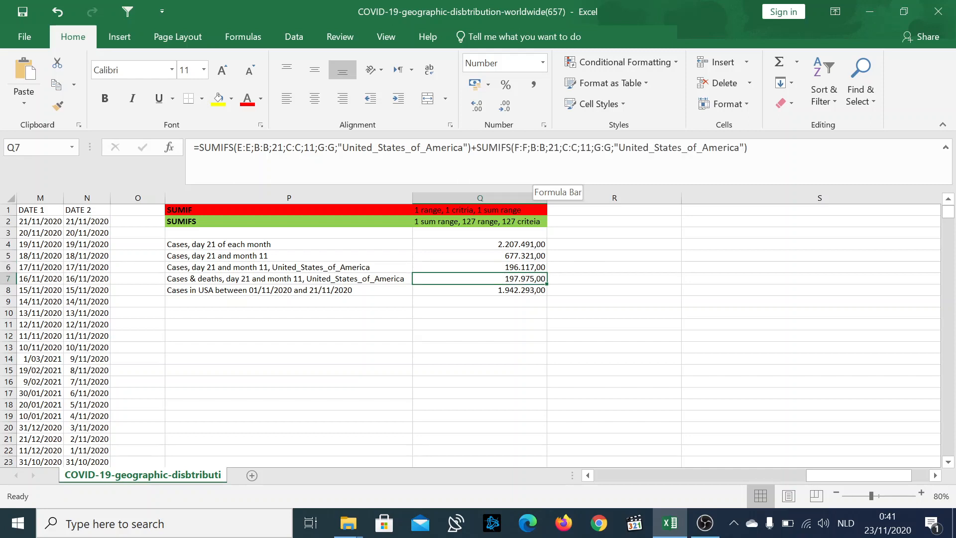